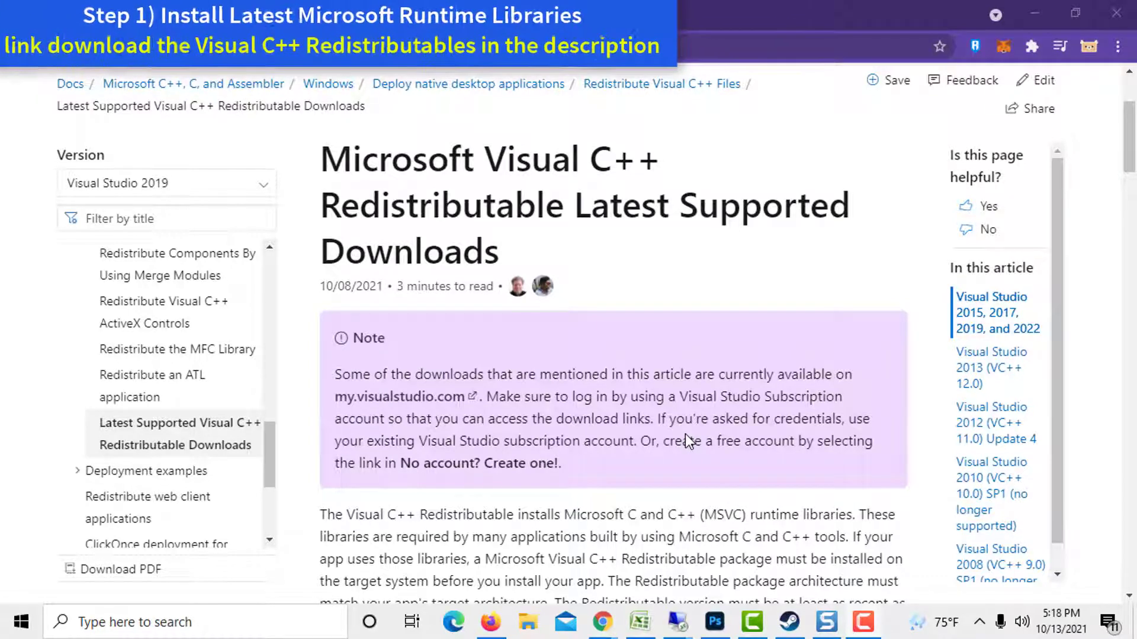
{"action": "scroll", "coordinate": [685, 434], "scroll_direction": "down", "scroll_amount": 5}
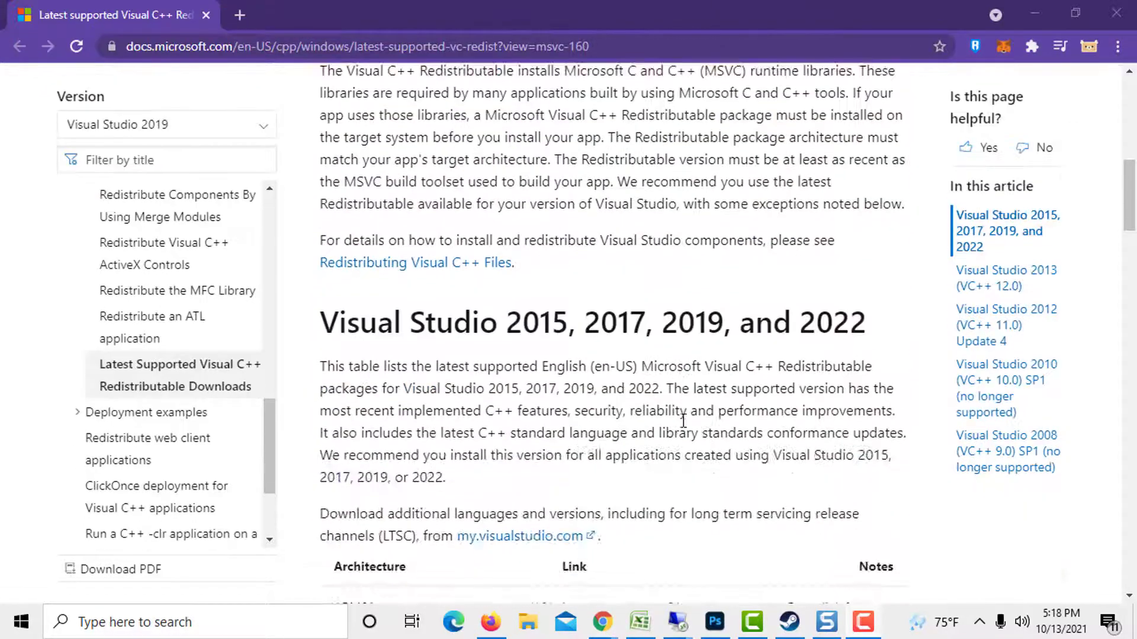
{"action": "scroll", "coordinate": [683, 424], "scroll_direction": "down", "scroll_amount": 3}
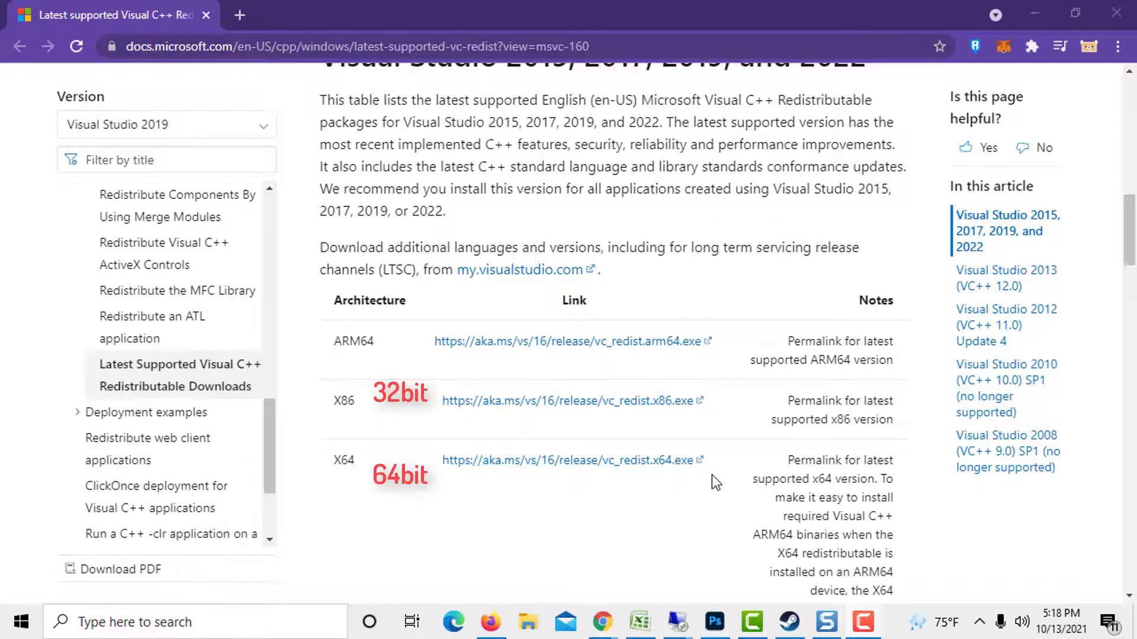
Download the X64 vc_redist installer and open it from the download bar.
{"action": "left_click", "coordinate": [653, 462]}
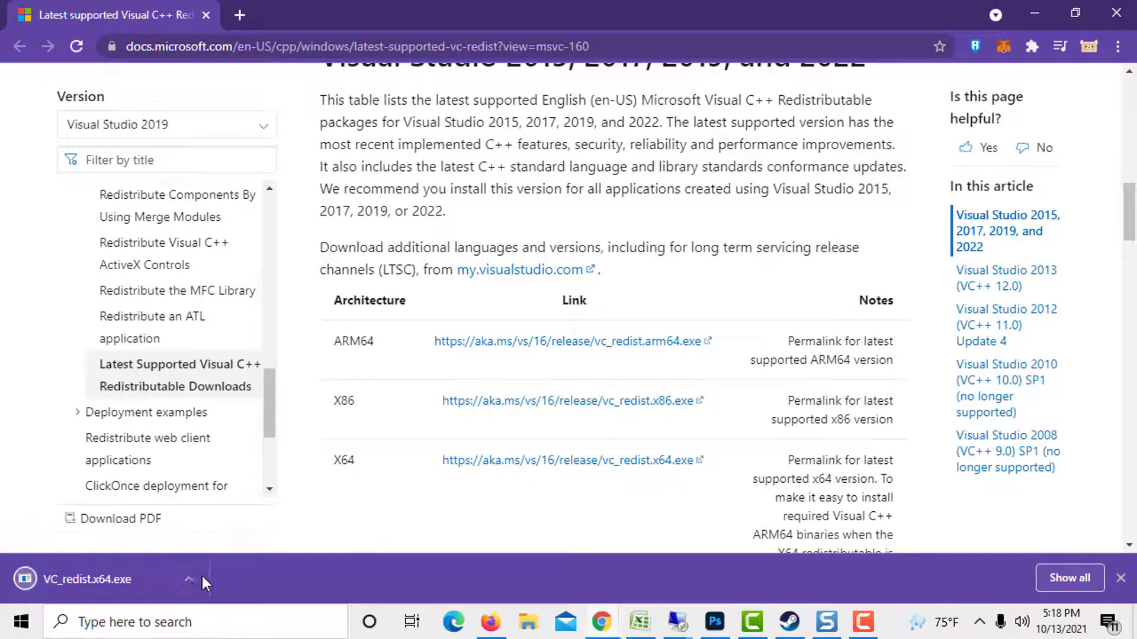
{"action": "left_click", "coordinate": [189, 579]}
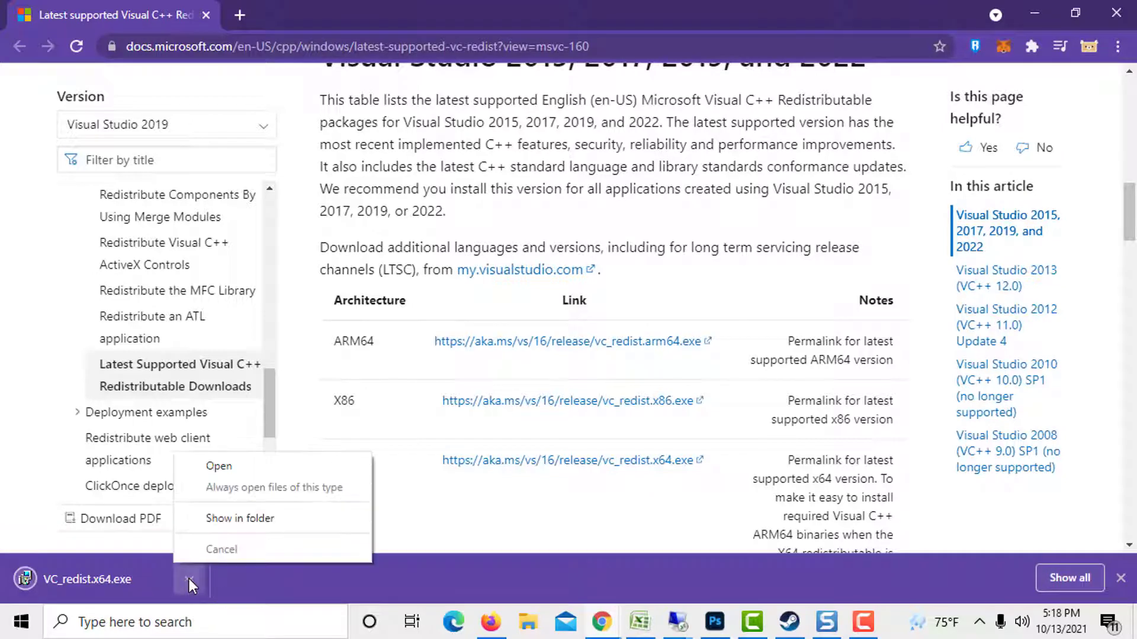
{"action": "left_click", "coordinate": [220, 468]}
Allow the installer, accept the license, install the x64 runtime, then restart.
{"action": "left_click", "coordinate": [627, 325]}
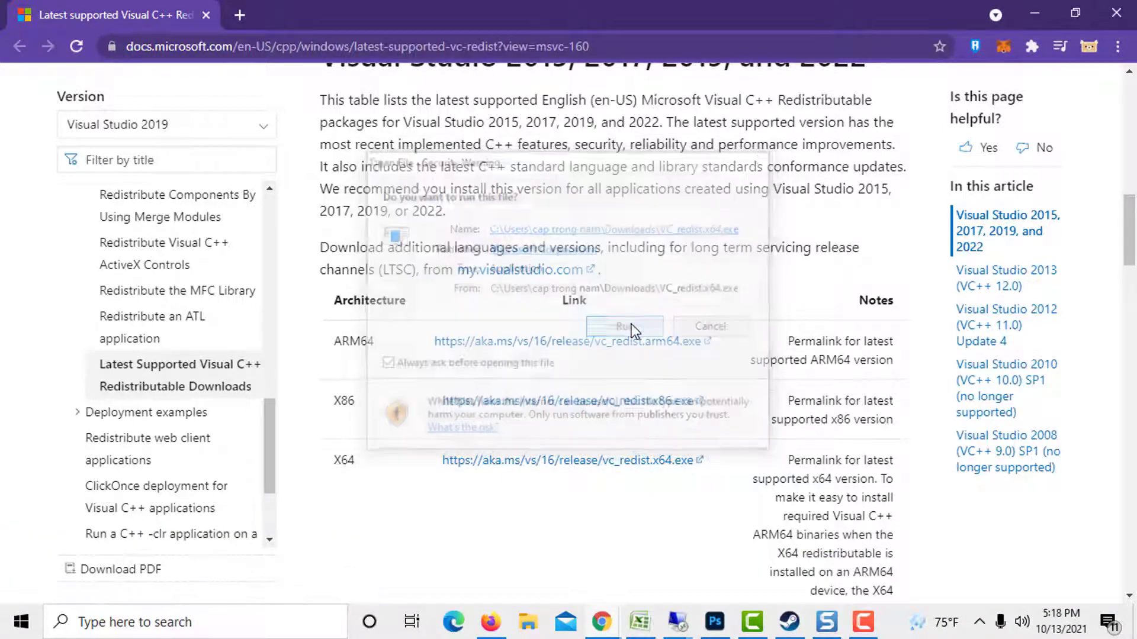
{"action": "left_click", "coordinate": [370, 384]}
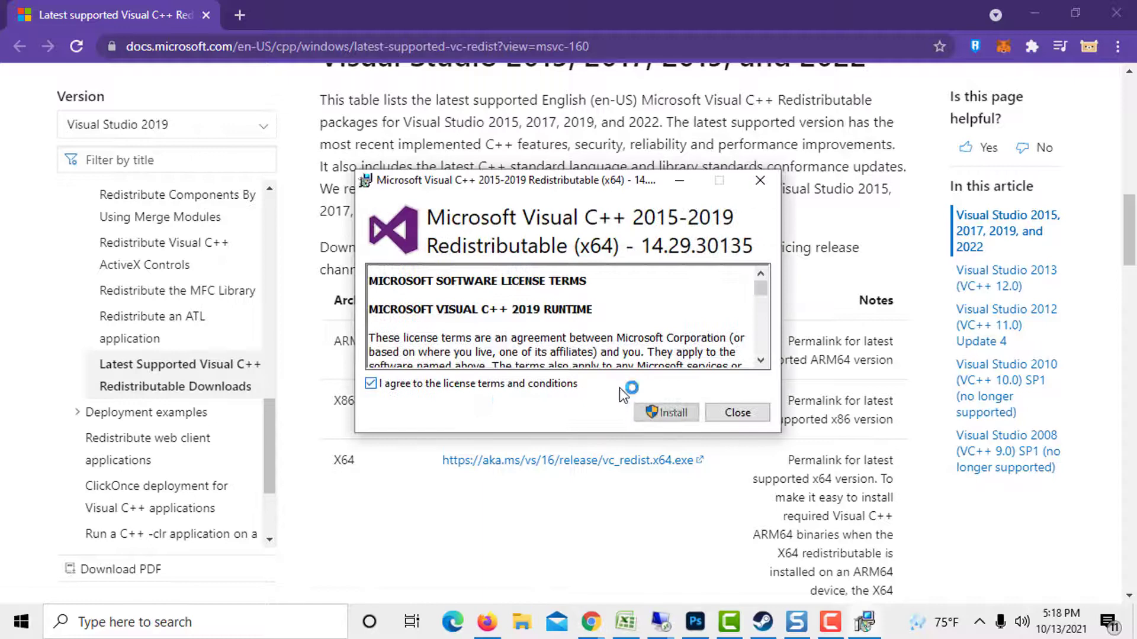
{"action": "left_click", "coordinate": [673, 412]}
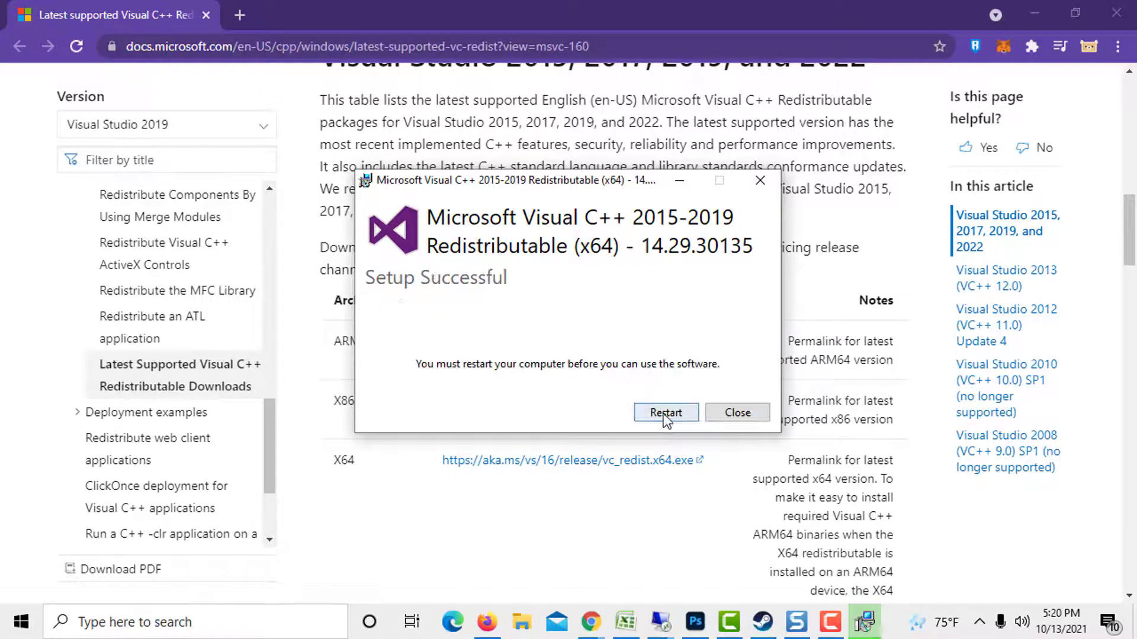
{"action": "left_click", "coordinate": [667, 418]}
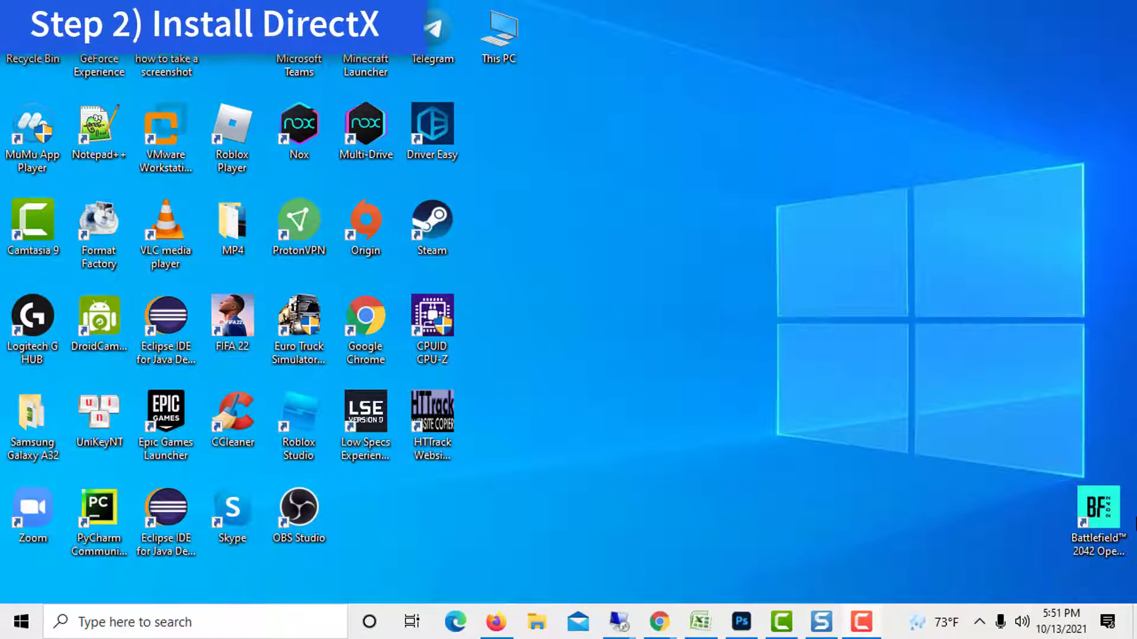
Open Task Manager from the taskbar menu and select a running process.
{"action": "right_click", "coordinate": [945, 620]}
{"action": "left_click", "coordinate": [940, 546]}
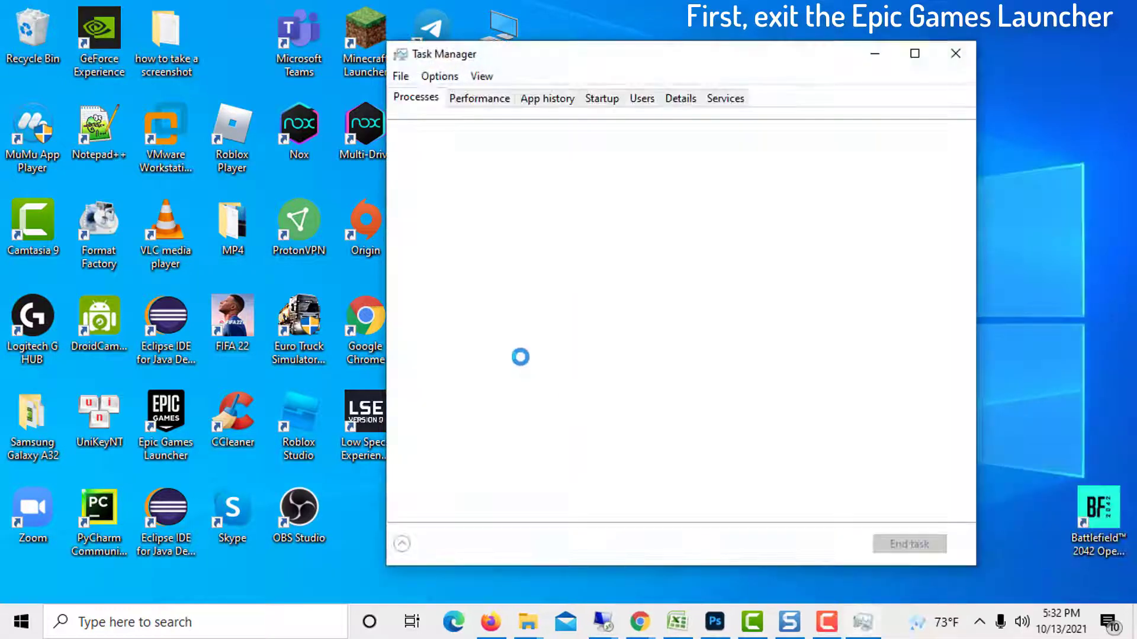
{"action": "left_click", "coordinate": [509, 338]}
{"action": "scroll", "coordinate": [505, 351], "scroll_direction": "down", "scroll_amount": 2}
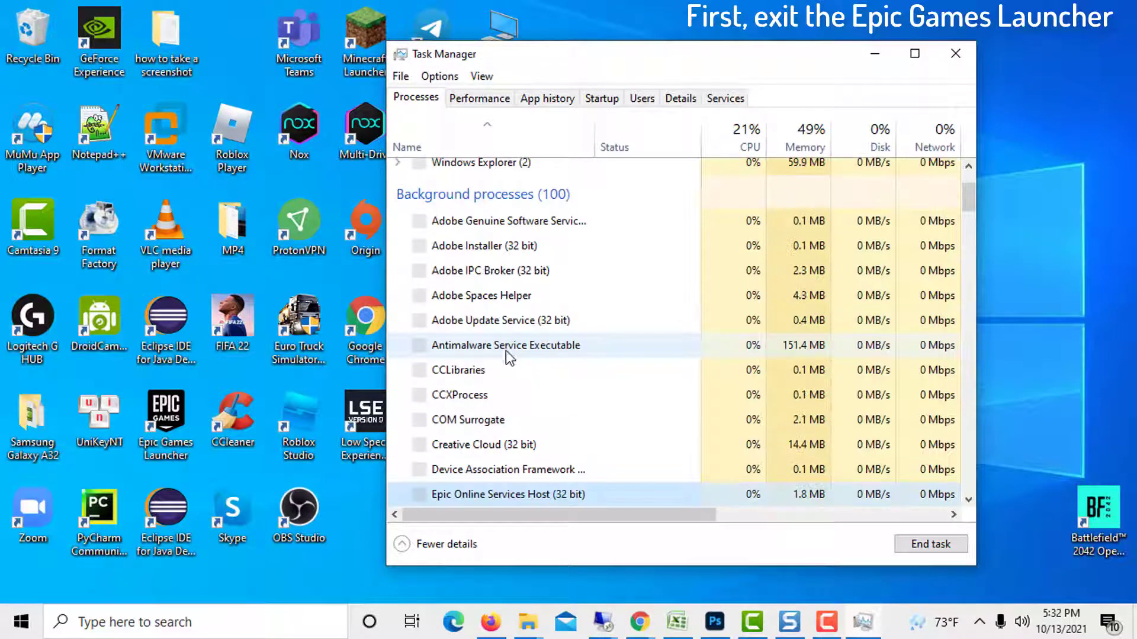
{"action": "scroll", "coordinate": [504, 371], "scroll_direction": "down", "scroll_amount": 5}
{"action": "scroll", "coordinate": [504, 372], "scroll_direction": "down", "scroll_amount": 2}
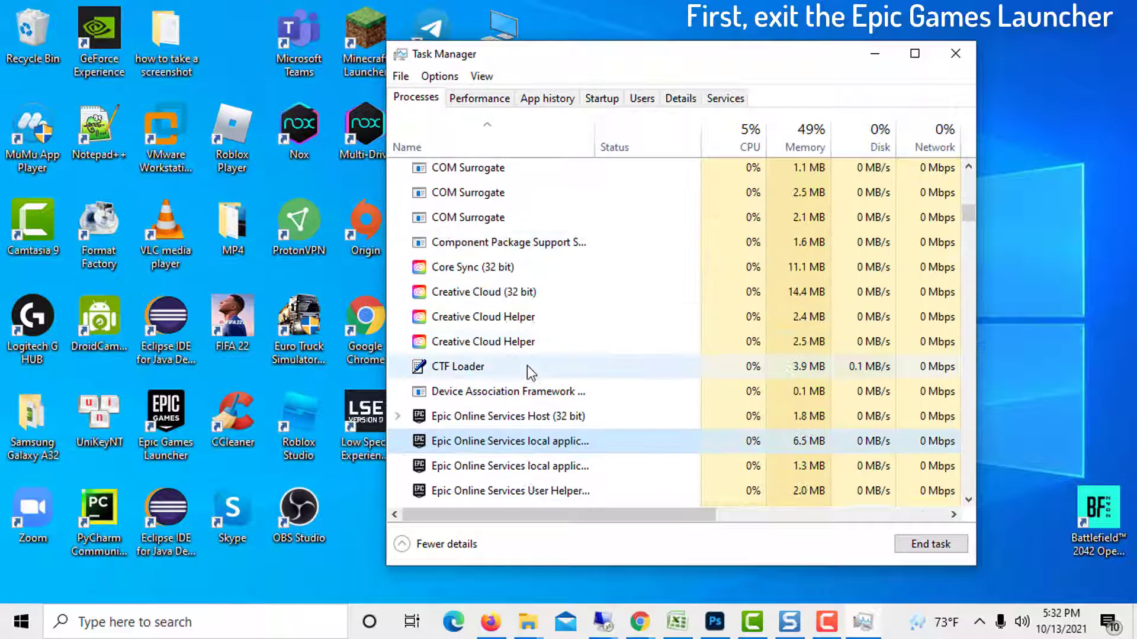
{"action": "scroll", "coordinate": [504, 433], "scroll_direction": "down", "scroll_amount": 1}
End the Epic Online Services Host and EpicGamesLauncher tasks.
{"action": "left_click", "coordinate": [503, 417]}
{"action": "right_click", "coordinate": [504, 391]}
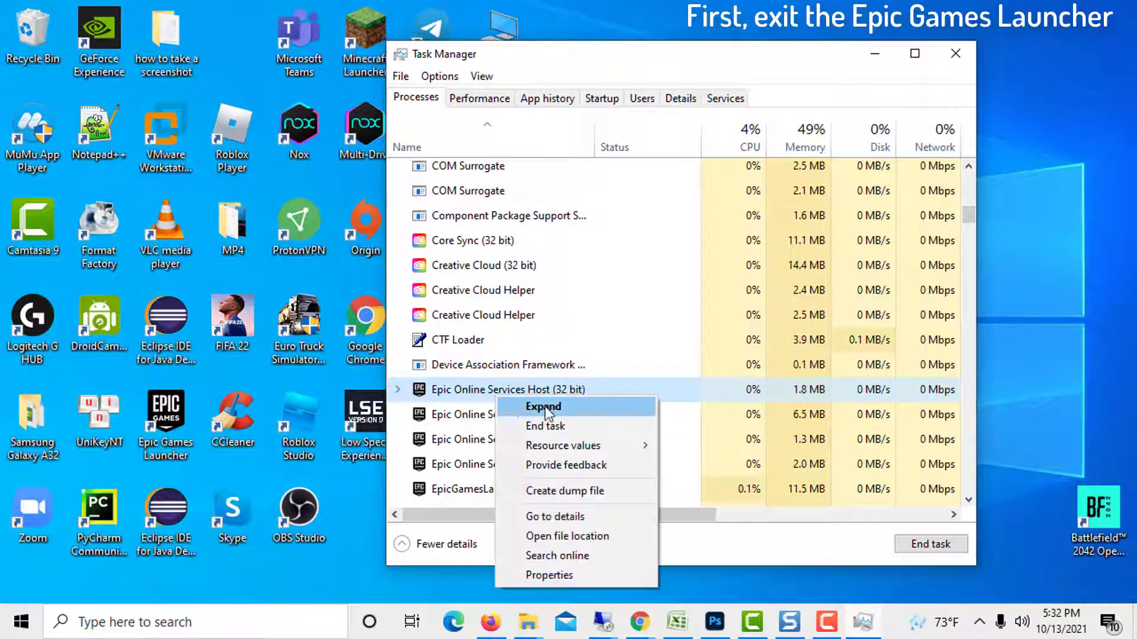
{"action": "left_click", "coordinate": [562, 430]}
{"action": "left_click", "coordinate": [524, 466]}
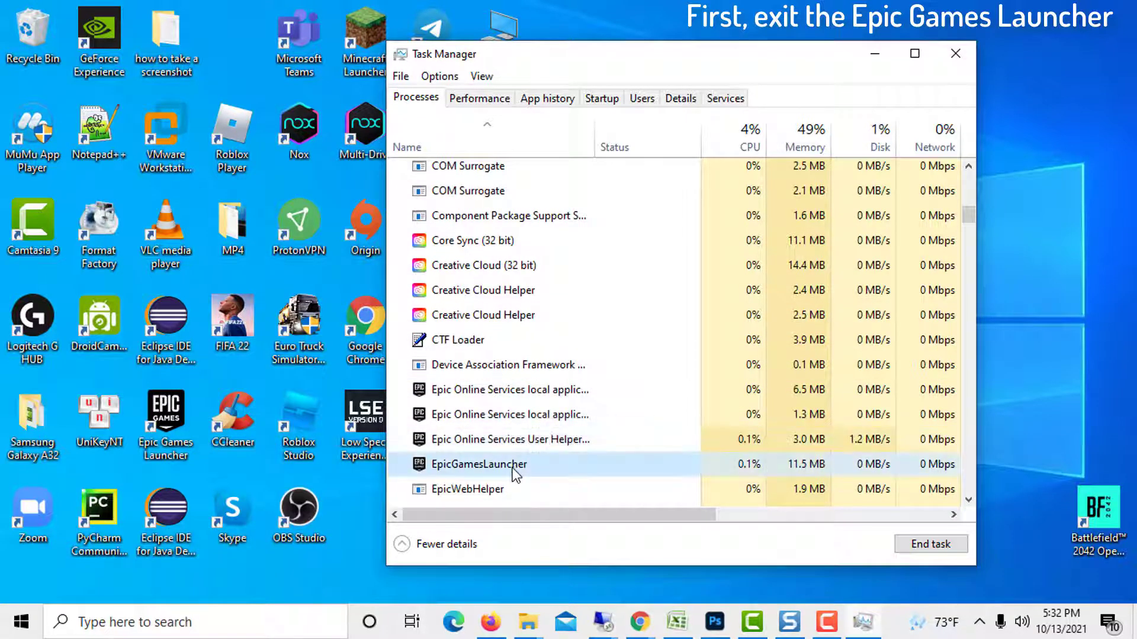
{"action": "right_click", "coordinate": [525, 466]}
{"action": "left_click", "coordinate": [566, 306]}
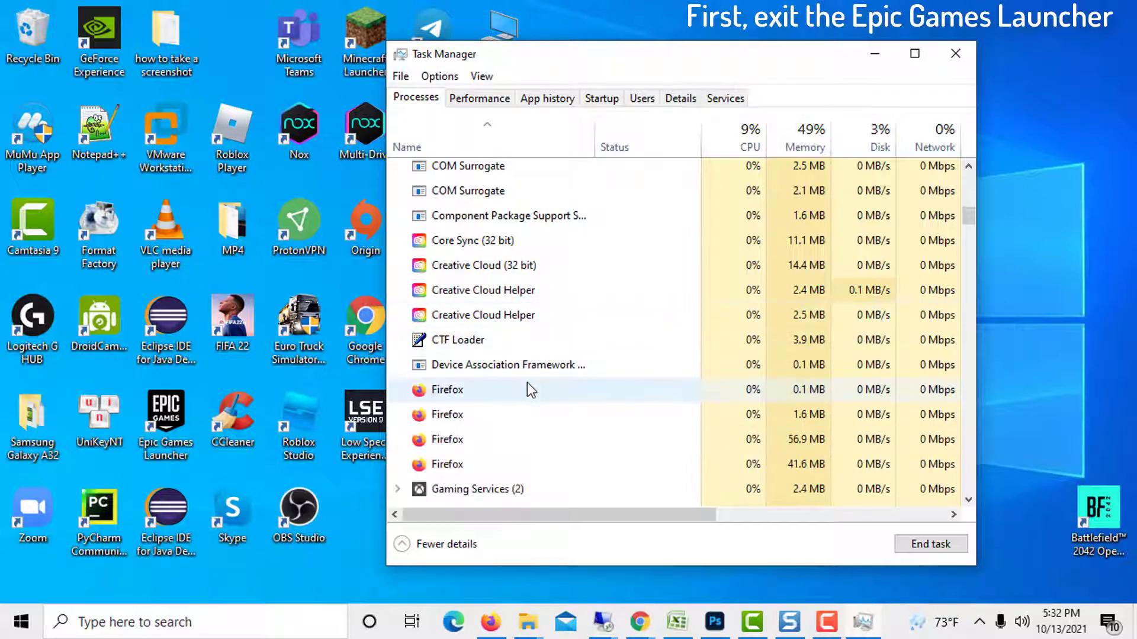
Close Task Manager and browse to C:\Windows\System32 in File Explorer.
{"action": "left_click", "coordinate": [956, 54]}
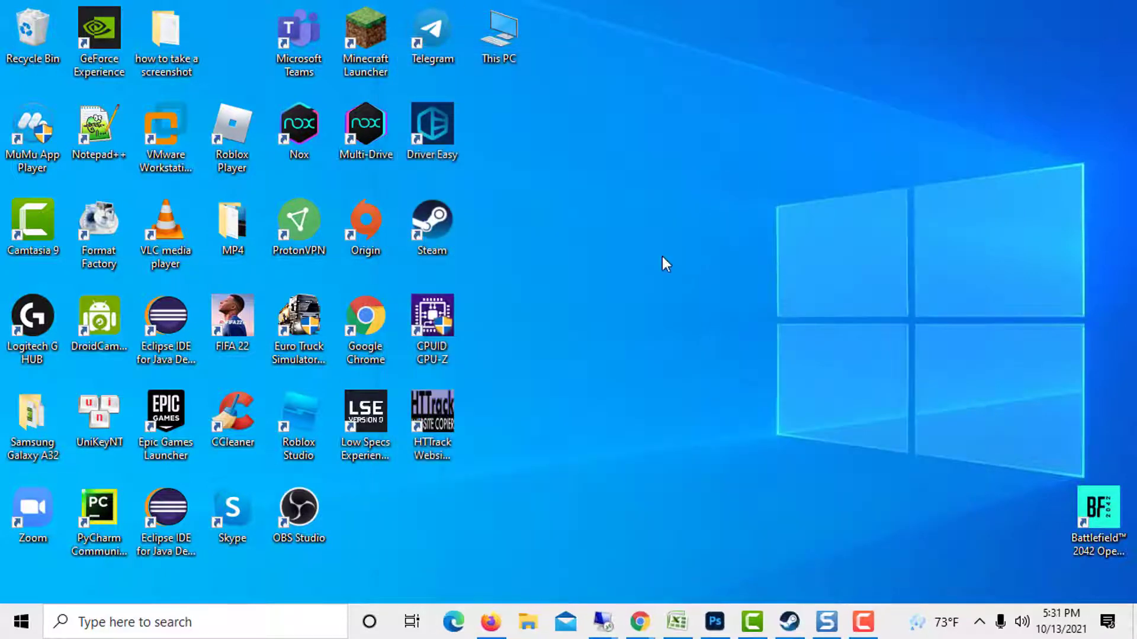
{"action": "double_click", "coordinate": [492, 34]}
{"action": "scroll", "coordinate": [493, 374], "scroll_direction": "down", "scroll_amount": 3}
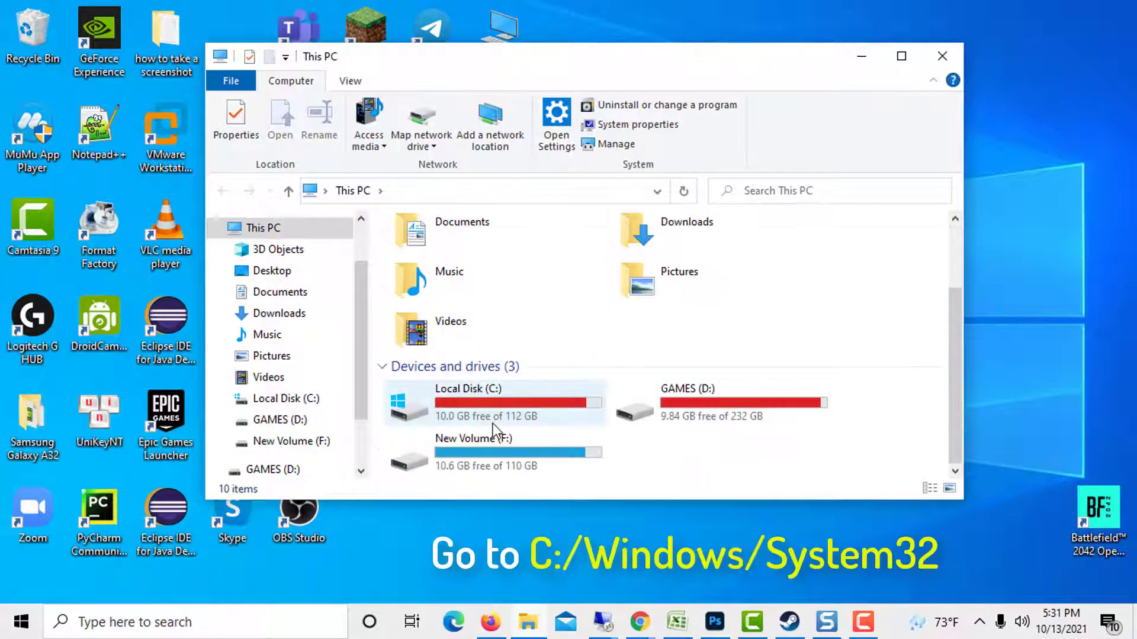
{"action": "double_click", "coordinate": [493, 409]}
{"action": "scroll", "coordinate": [494, 418], "scroll_direction": "down", "scroll_amount": 1}
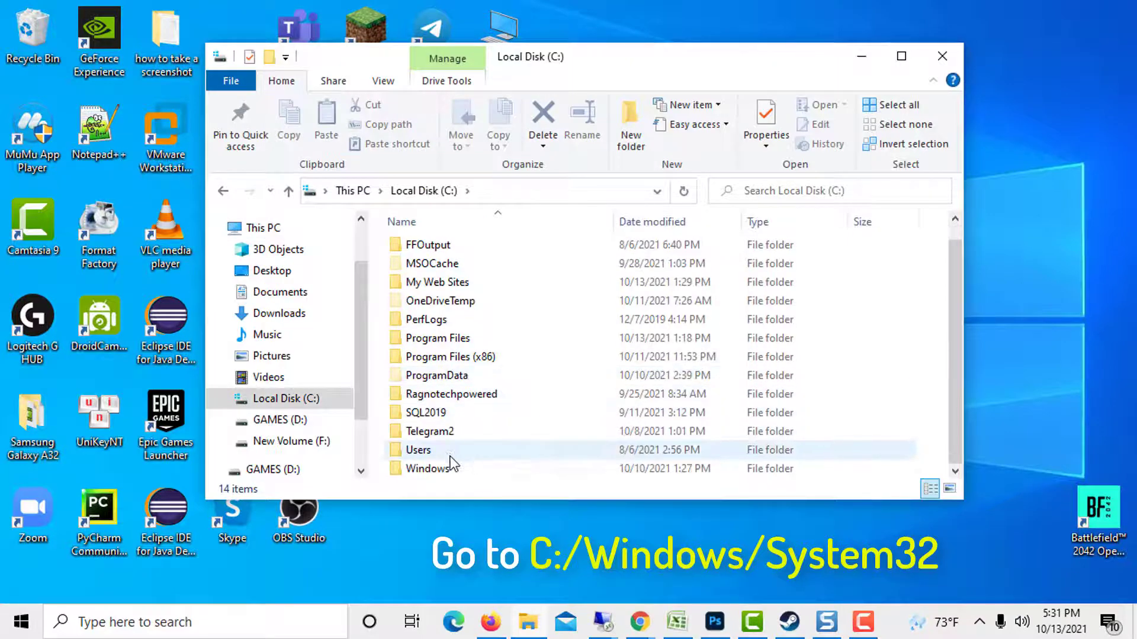
{"action": "double_click", "coordinate": [447, 471]}
{"action": "scroll", "coordinate": [459, 393], "scroll_direction": "down", "scroll_amount": 5}
{"action": "scroll", "coordinate": [461, 400], "scroll_direction": "down", "scroll_amount": 5}
{"action": "scroll", "coordinate": [463, 401], "scroll_direction": "down", "scroll_amount": 5}
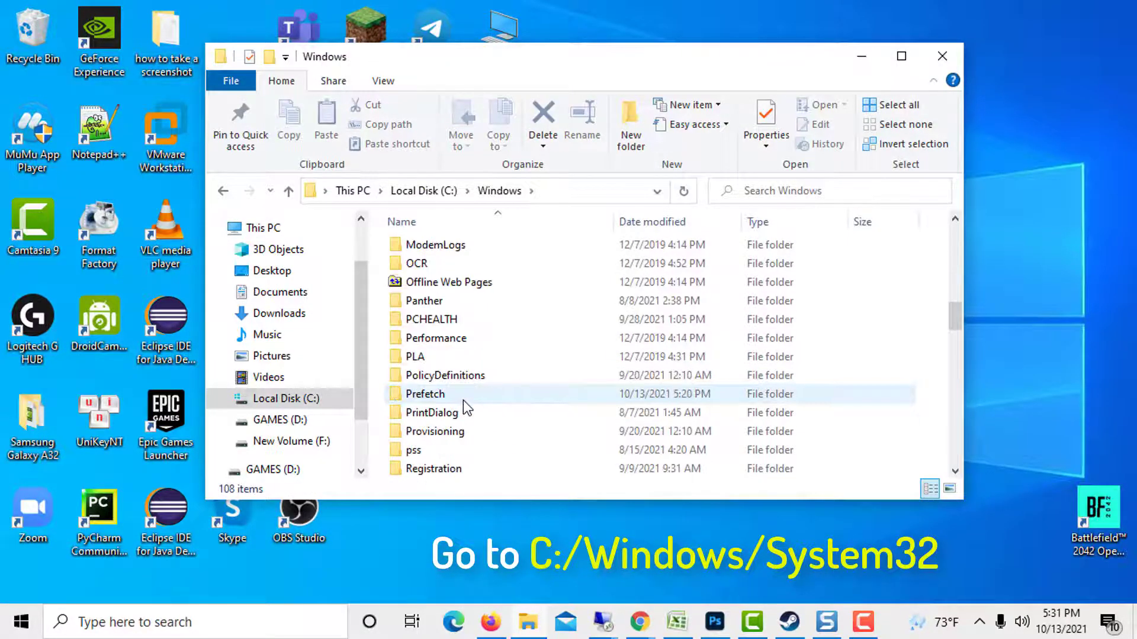
{"action": "scroll", "coordinate": [463, 401], "scroll_direction": "down", "scroll_amount": 5}
{"action": "scroll", "coordinate": [463, 401], "scroll_direction": "down", "scroll_amount": 5}
{"action": "scroll", "coordinate": [463, 401], "scroll_direction": "down", "scroll_amount": 4}
{"action": "scroll", "coordinate": [463, 401], "scroll_direction": "down", "scroll_amount": 2}
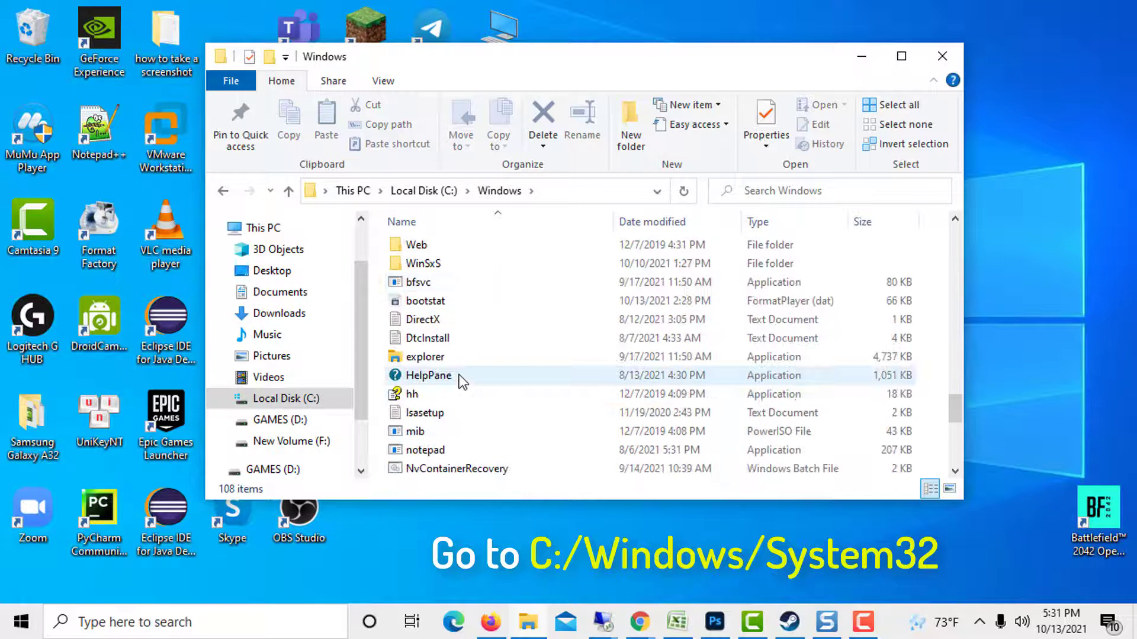
{"action": "scroll", "coordinate": [465, 382], "scroll_direction": "up", "scroll_amount": 6}
{"action": "double_click", "coordinate": [428, 316]}
{"action": "scroll", "coordinate": [501, 379], "scroll_direction": "down", "scroll_amount": 5}
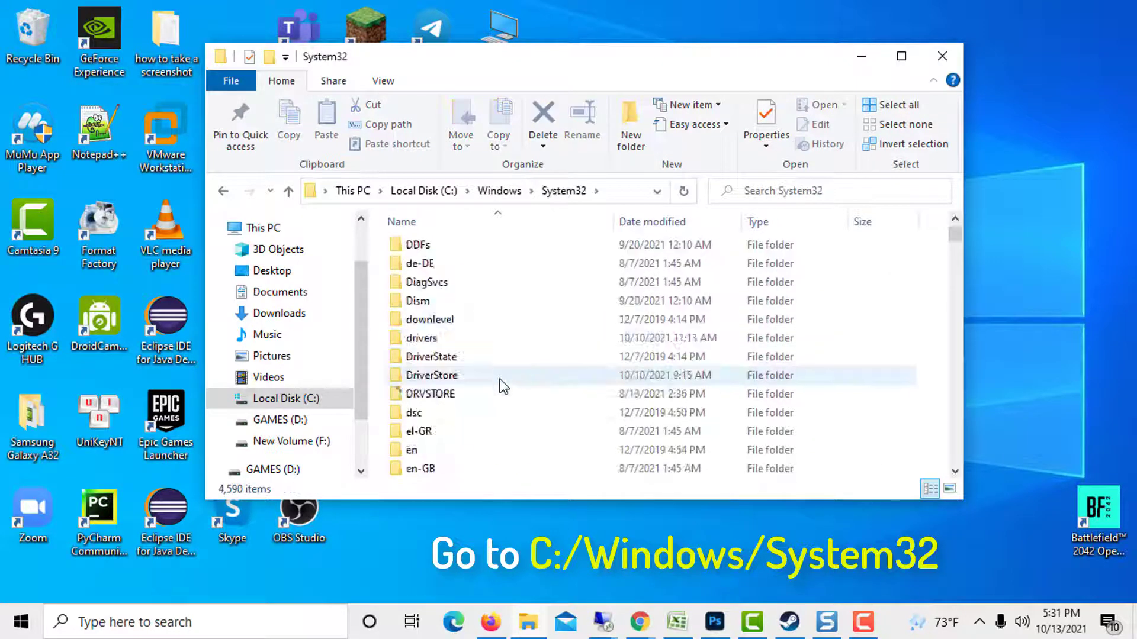
{"action": "scroll", "coordinate": [499, 382], "scroll_direction": "down", "scroll_amount": 5}
{"action": "scroll", "coordinate": [497, 386], "scroll_direction": "down", "scroll_amount": 5}
{"action": "scroll", "coordinate": [497, 387], "scroll_direction": "down", "scroll_amount": 5}
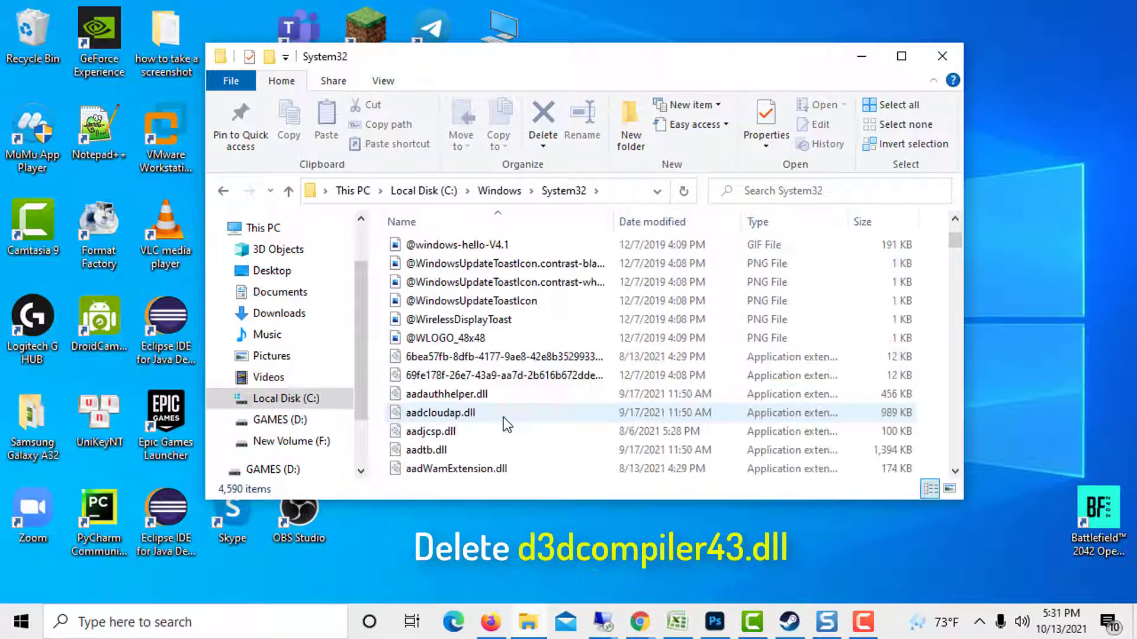
{"action": "scroll", "coordinate": [500, 400], "scroll_direction": "down", "scroll_amount": 5}
{"action": "scroll", "coordinate": [501, 404], "scroll_direction": "down", "scroll_amount": 5}
{"action": "scroll", "coordinate": [502, 404], "scroll_direction": "down", "scroll_amount": 5}
{"action": "scroll", "coordinate": [483, 356], "scroll_direction": "down", "scroll_amount": 5}
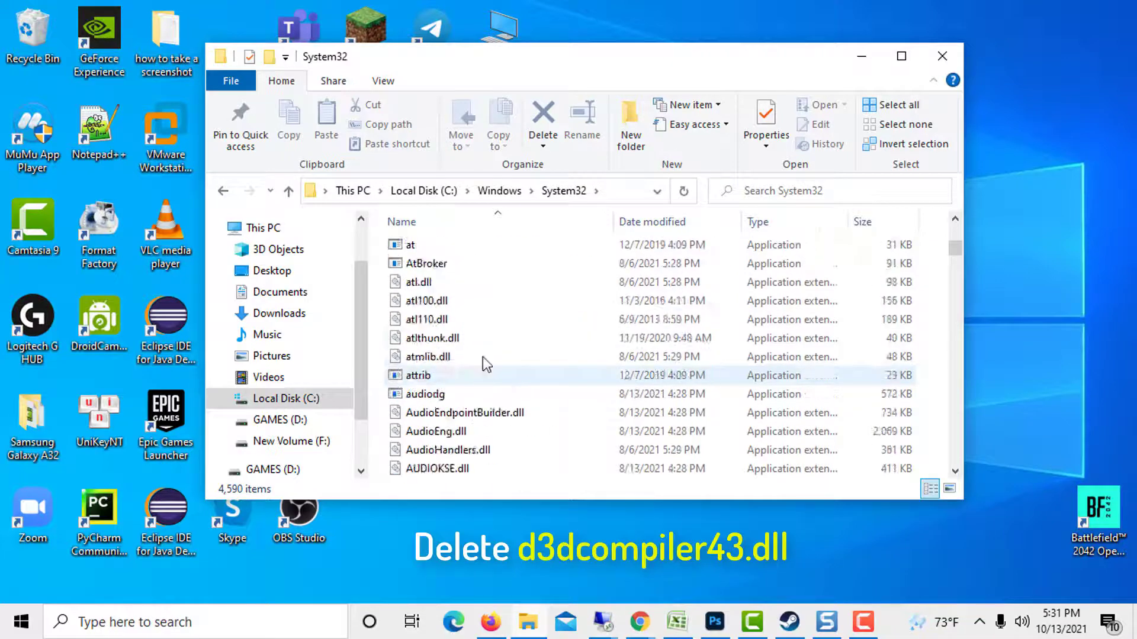
{"action": "scroll", "coordinate": [483, 357], "scroll_direction": "down", "scroll_amount": 5}
{"action": "scroll", "coordinate": [479, 363], "scroll_direction": "down", "scroll_amount": 4}
{"action": "scroll", "coordinate": [476, 363], "scroll_direction": "down", "scroll_amount": 5}
{"action": "scroll", "coordinate": [472, 360], "scroll_direction": "down", "scroll_amount": 5}
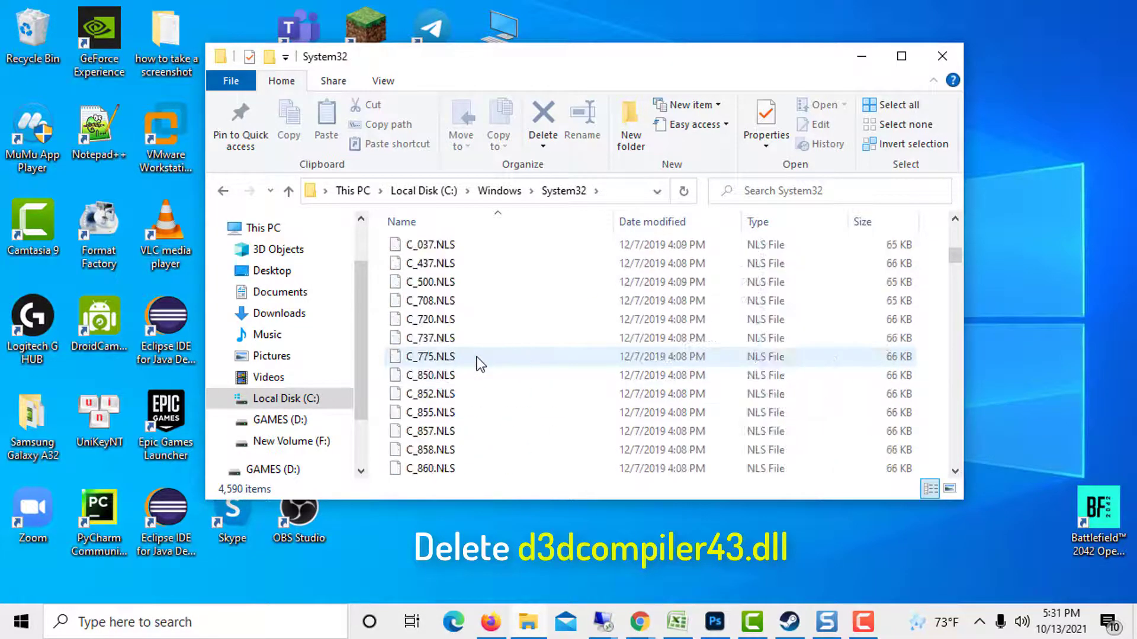
{"action": "scroll", "coordinate": [466, 355], "scroll_direction": "down", "scroll_amount": 5}
{"action": "scroll", "coordinate": [460, 351], "scroll_direction": "down", "scroll_amount": 4}
{"action": "scroll", "coordinate": [460, 352], "scroll_direction": "down", "scroll_amount": 5}
{"action": "scroll", "coordinate": [479, 349], "scroll_direction": "down", "scroll_amount": 5}
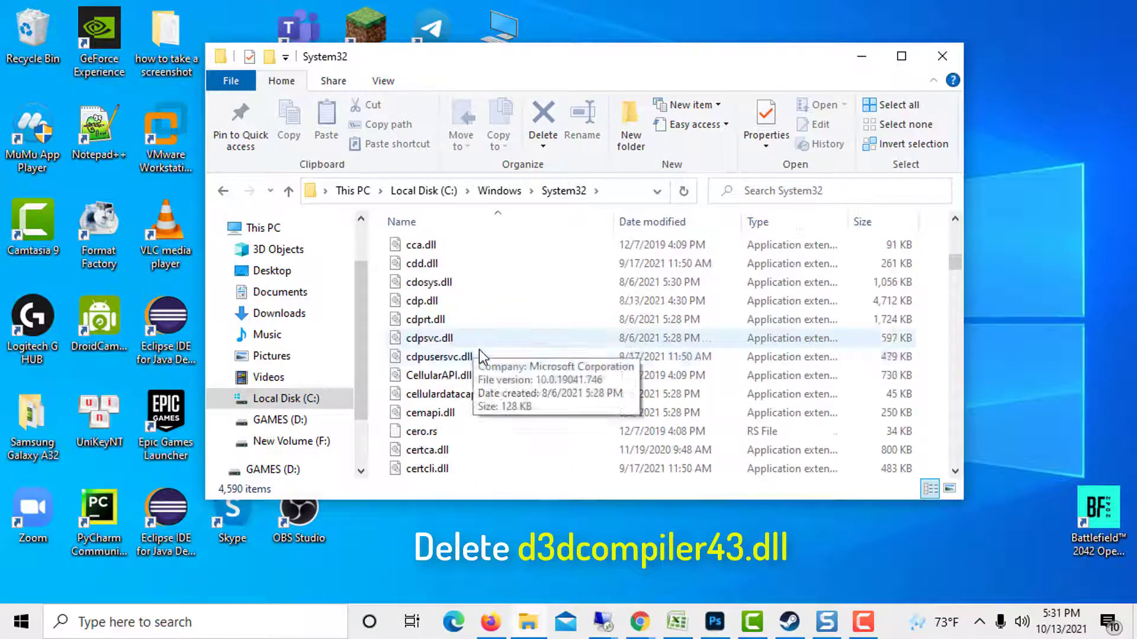
{"action": "scroll", "coordinate": [479, 349], "scroll_direction": "down", "scroll_amount": 5}
{"action": "scroll", "coordinate": [463, 352], "scroll_direction": "down", "scroll_amount": 4}
{"action": "scroll", "coordinate": [462, 353], "scroll_direction": "down", "scroll_amount": 5}
{"action": "scroll", "coordinate": [460, 345], "scroll_direction": "down", "scroll_amount": 5}
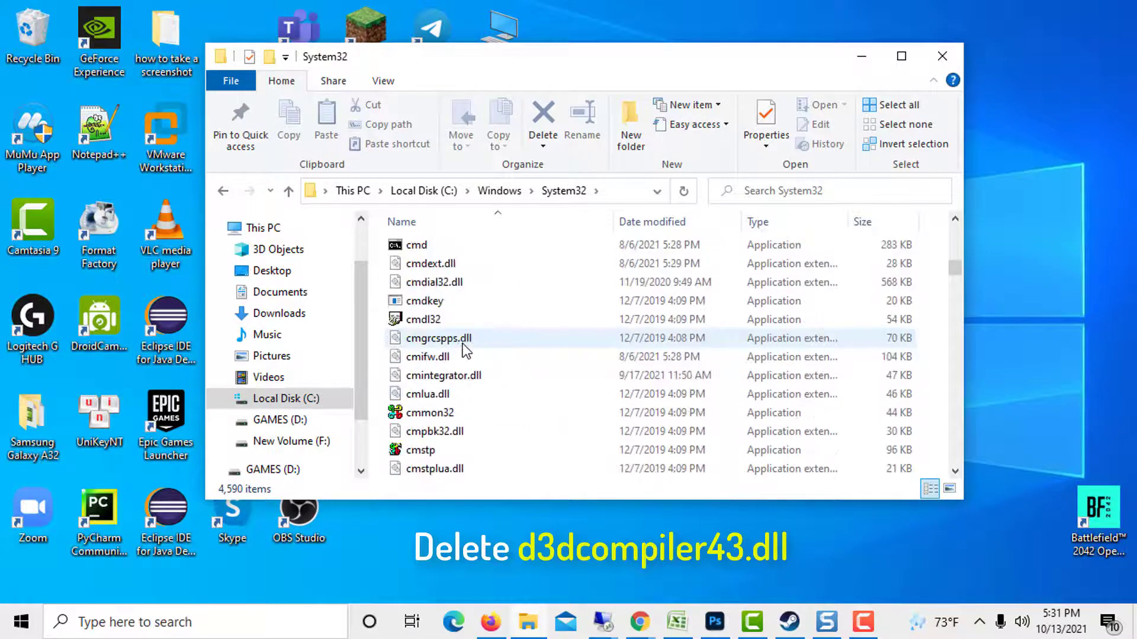
{"action": "scroll", "coordinate": [459, 345], "scroll_direction": "down", "scroll_amount": 5}
{"action": "scroll", "coordinate": [467, 356], "scroll_direction": "down", "scroll_amount": 4}
{"action": "scroll", "coordinate": [467, 356], "scroll_direction": "down", "scroll_amount": 5}
{"action": "scroll", "coordinate": [475, 351], "scroll_direction": "down", "scroll_amount": 5}
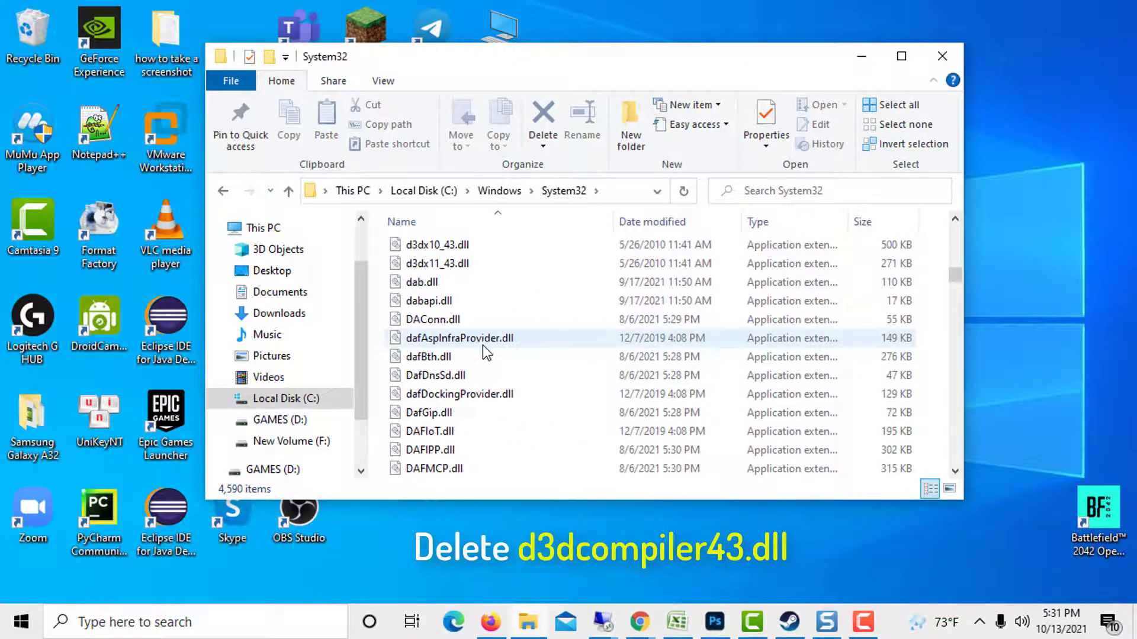
{"action": "scroll", "coordinate": [482, 346], "scroll_direction": "down", "scroll_amount": 4}
Delete D3DCompiler_43.dll from System32.
{"action": "left_click", "coordinate": [515, 318]}
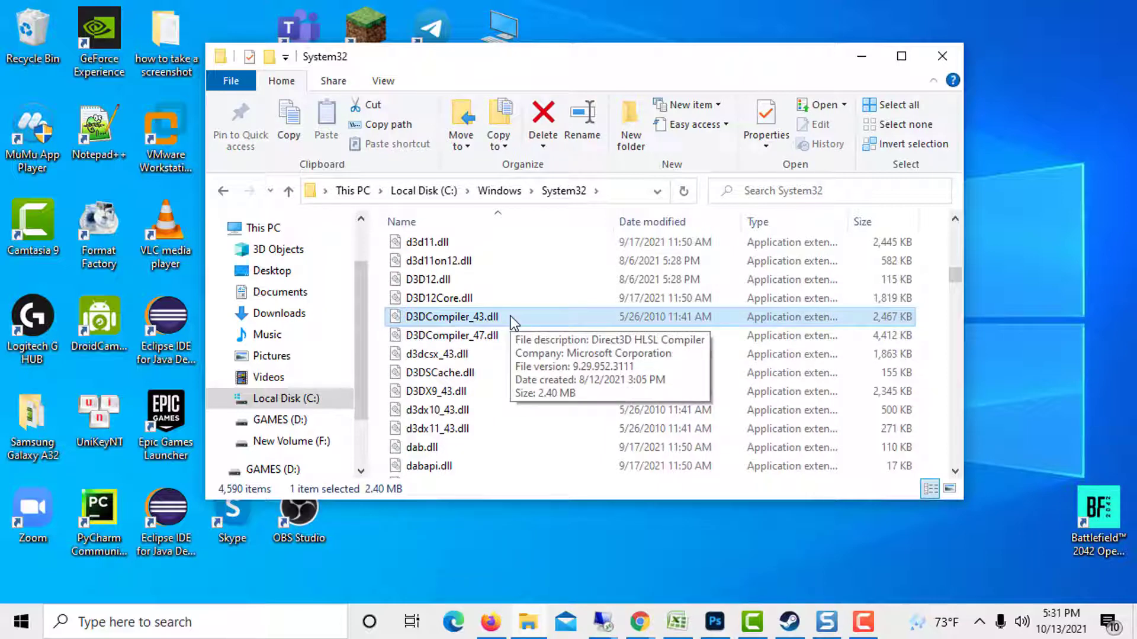
{"action": "right_click", "coordinate": [511, 315]}
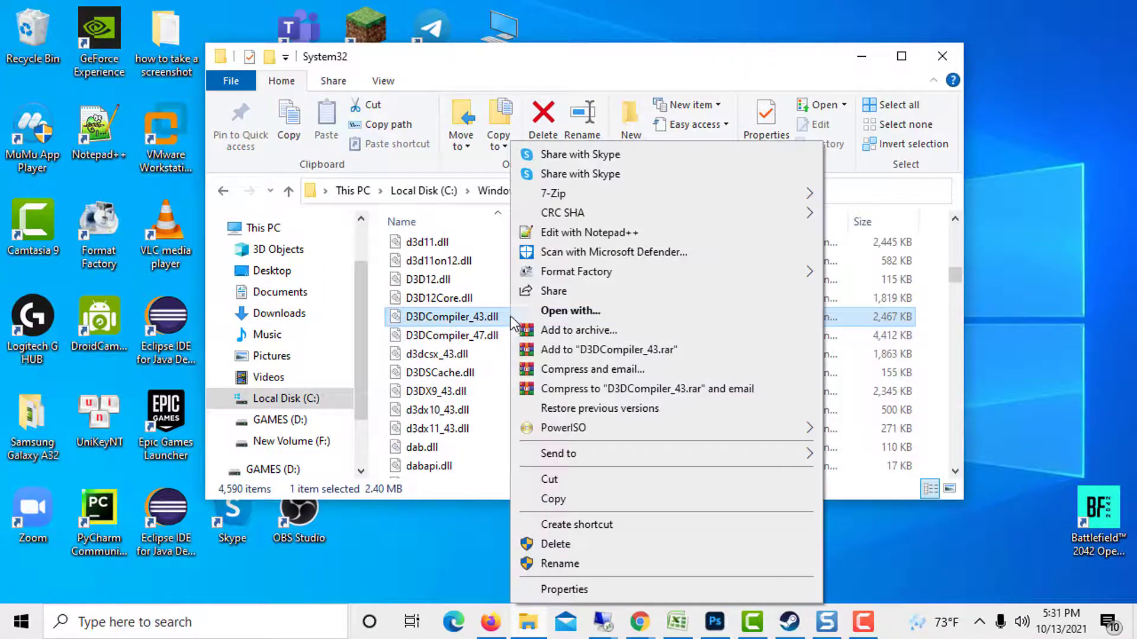
{"action": "left_click", "coordinate": [580, 539]}
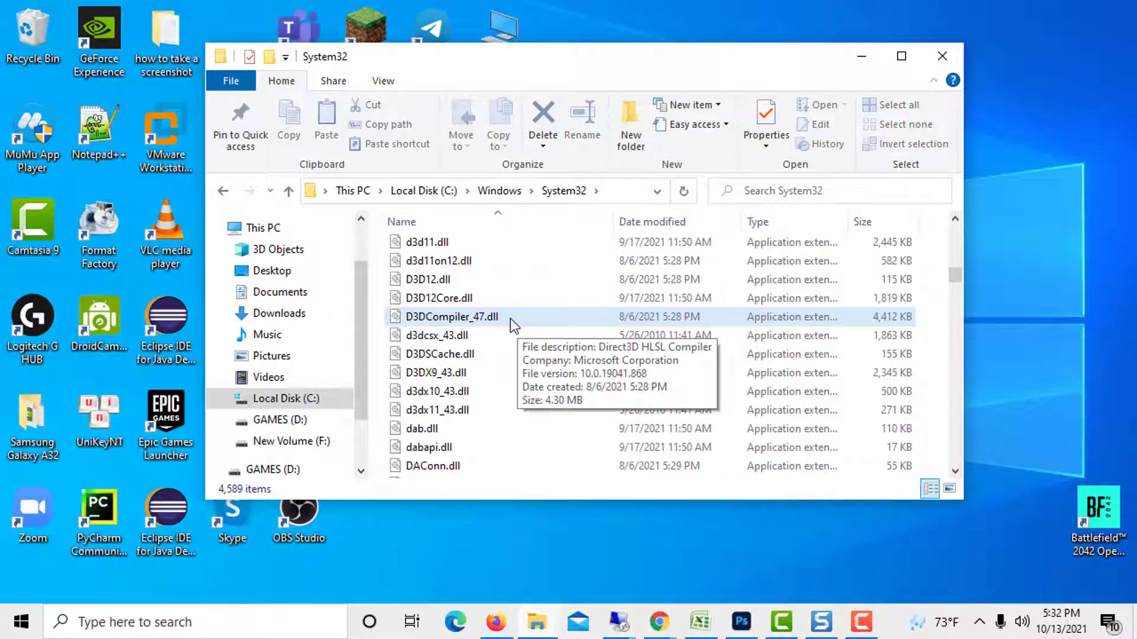
Close the System32 window and download dxwebsetup.exe from the DirectX End-User Runtime page.
{"action": "left_click", "coordinate": [943, 57]}
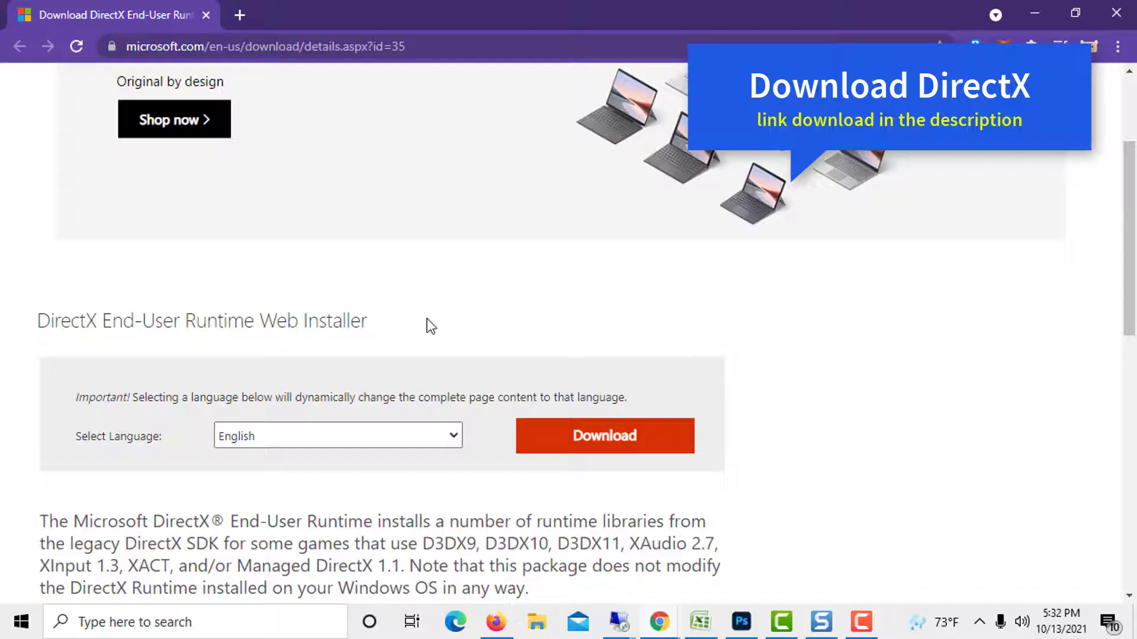
{"action": "scroll", "coordinate": [411, 327], "scroll_direction": "down", "scroll_amount": 2}
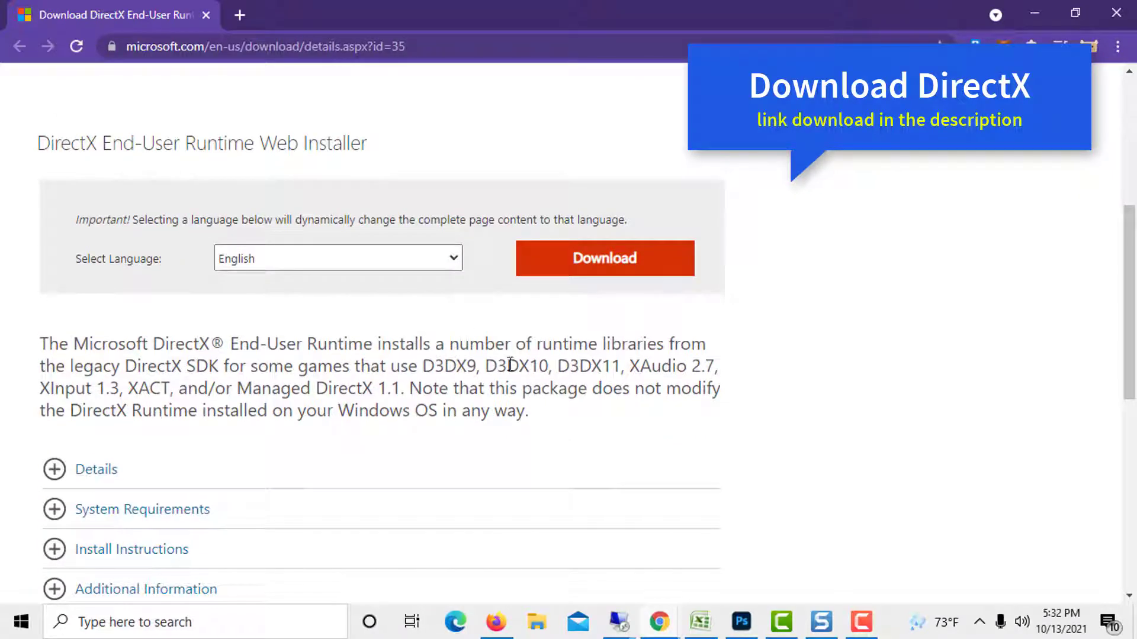
{"action": "left_click", "coordinate": [640, 260]}
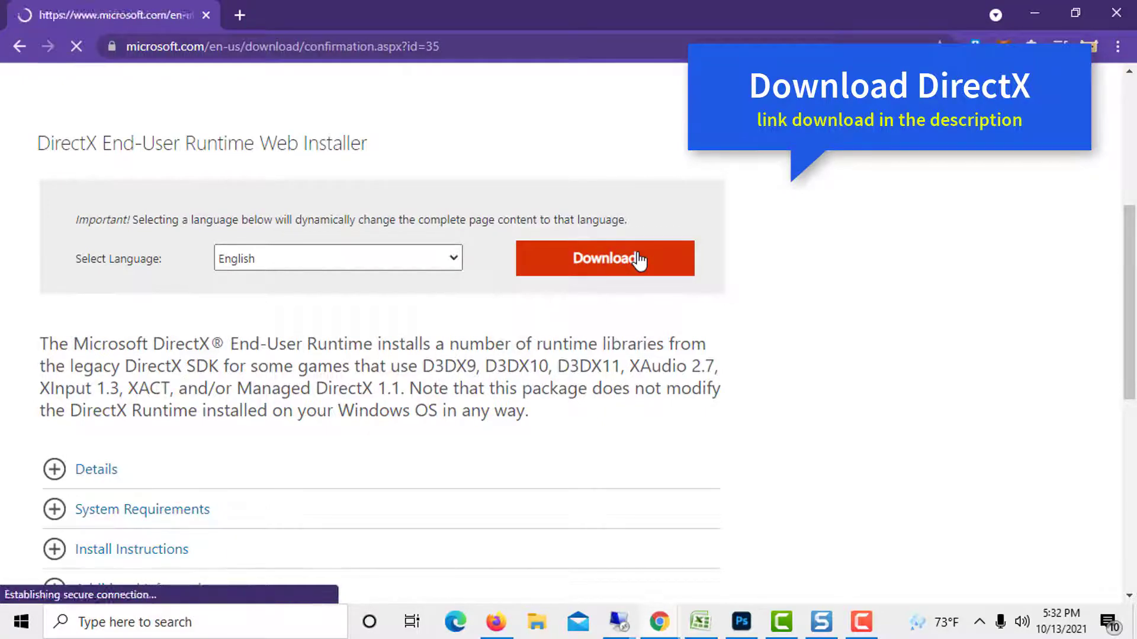
{"action": "scroll", "coordinate": [582, 376], "scroll_direction": "down", "scroll_amount": 3}
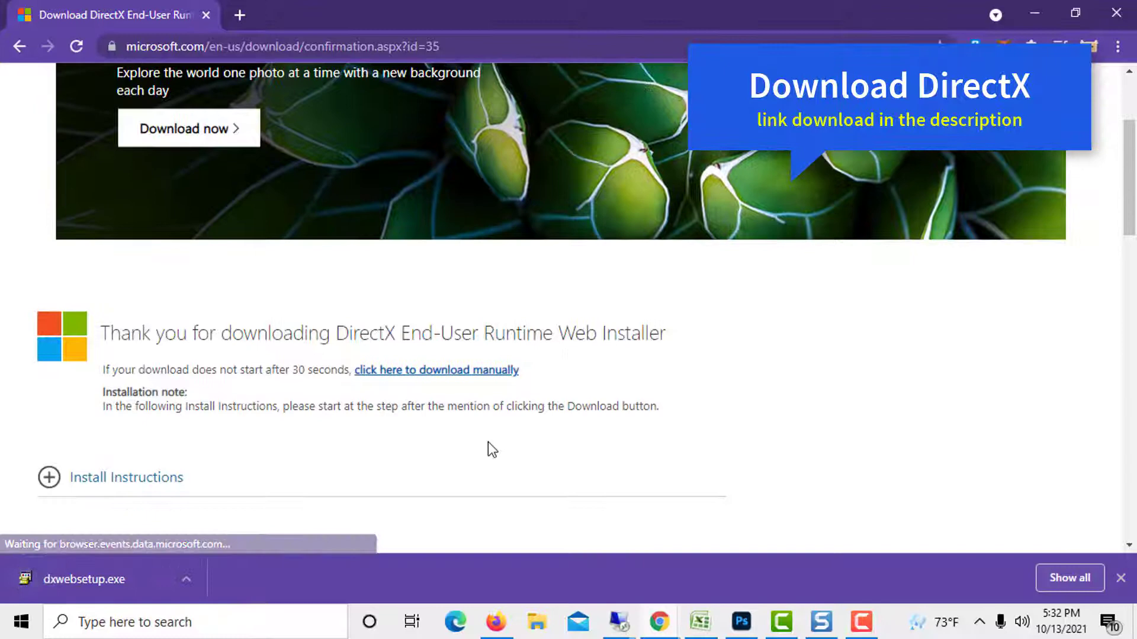
Run dxwebsetup.exe, accept the license, skip Bing Bar, and finish the DirectX install.
{"action": "left_click", "coordinate": [188, 580]}
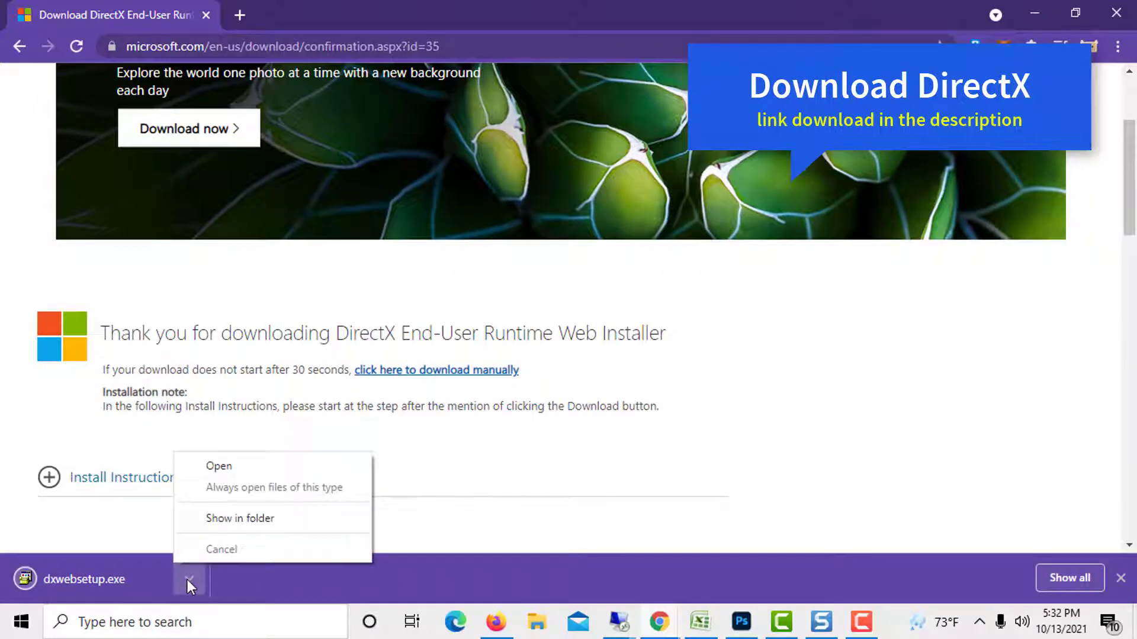
{"action": "left_click", "coordinate": [219, 465]}
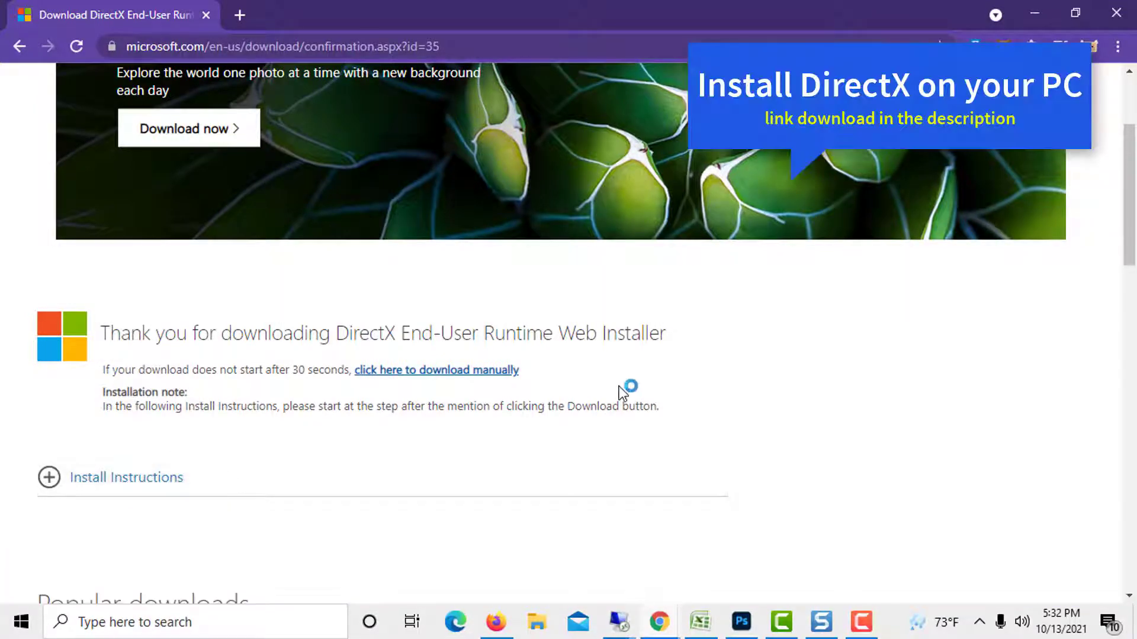
{"action": "left_click", "coordinate": [219, 302]}
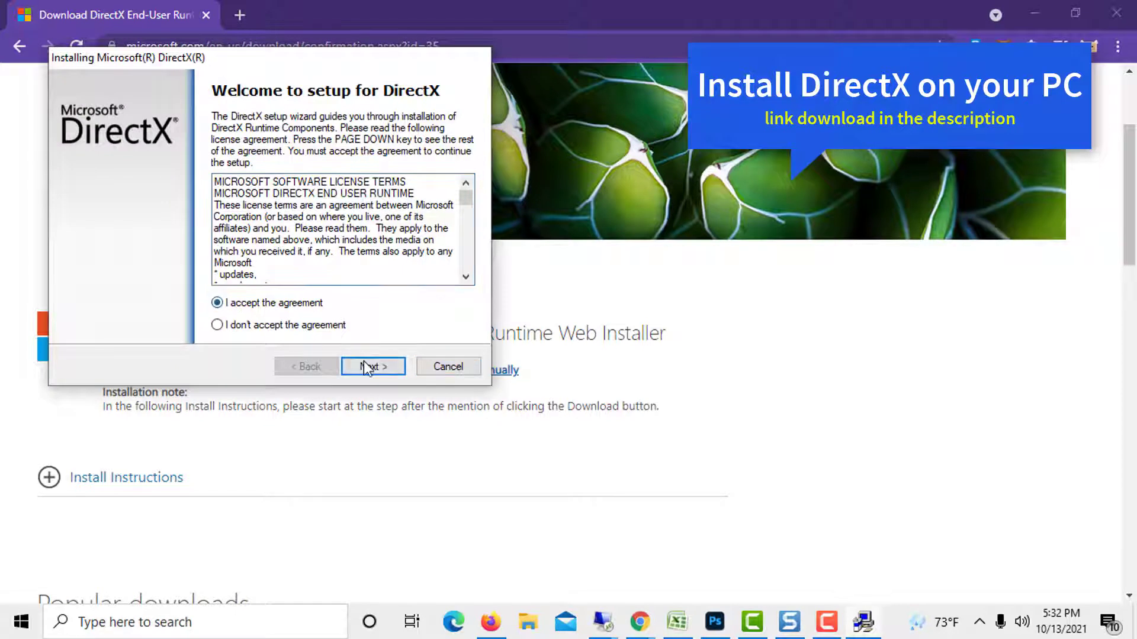
{"action": "left_click", "coordinate": [372, 366]}
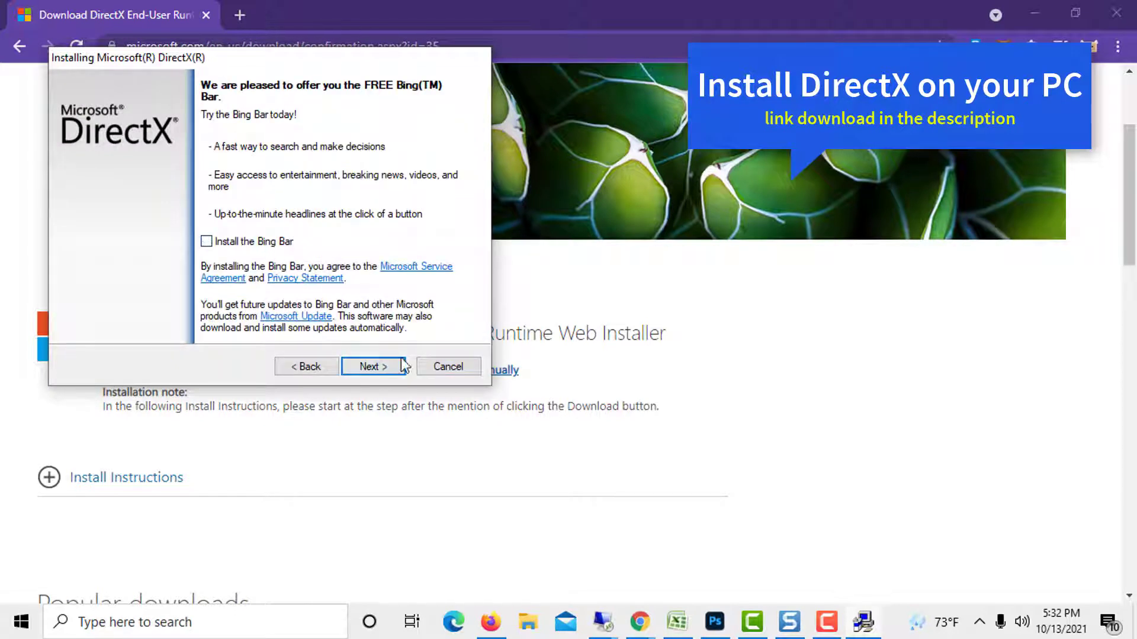
{"action": "left_click", "coordinate": [373, 366]}
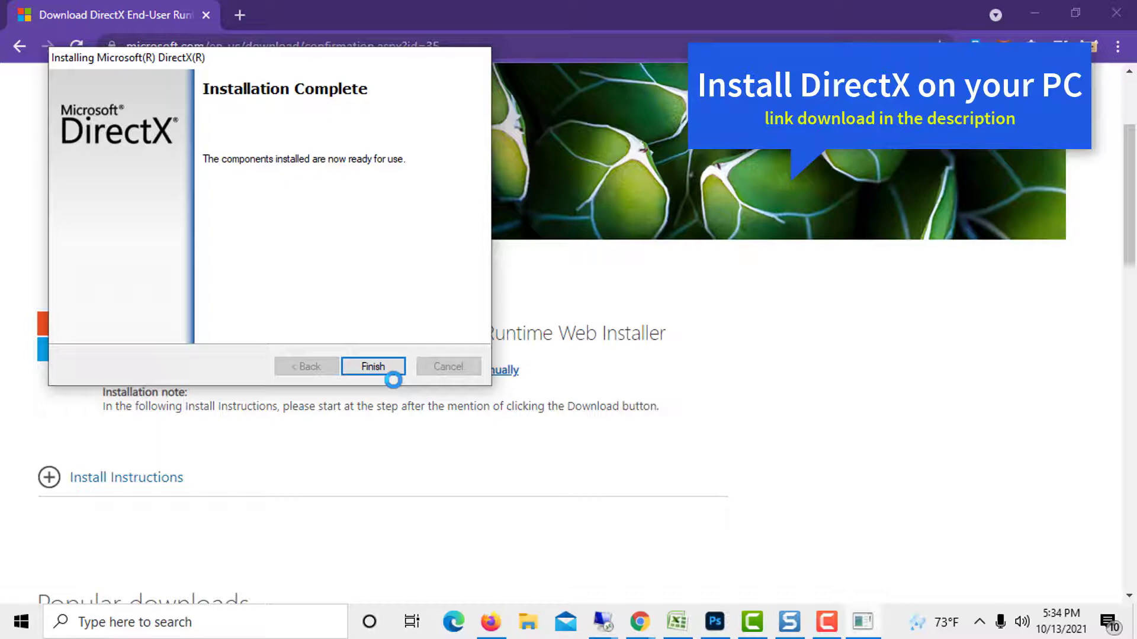
{"action": "left_click", "coordinate": [373, 366]}
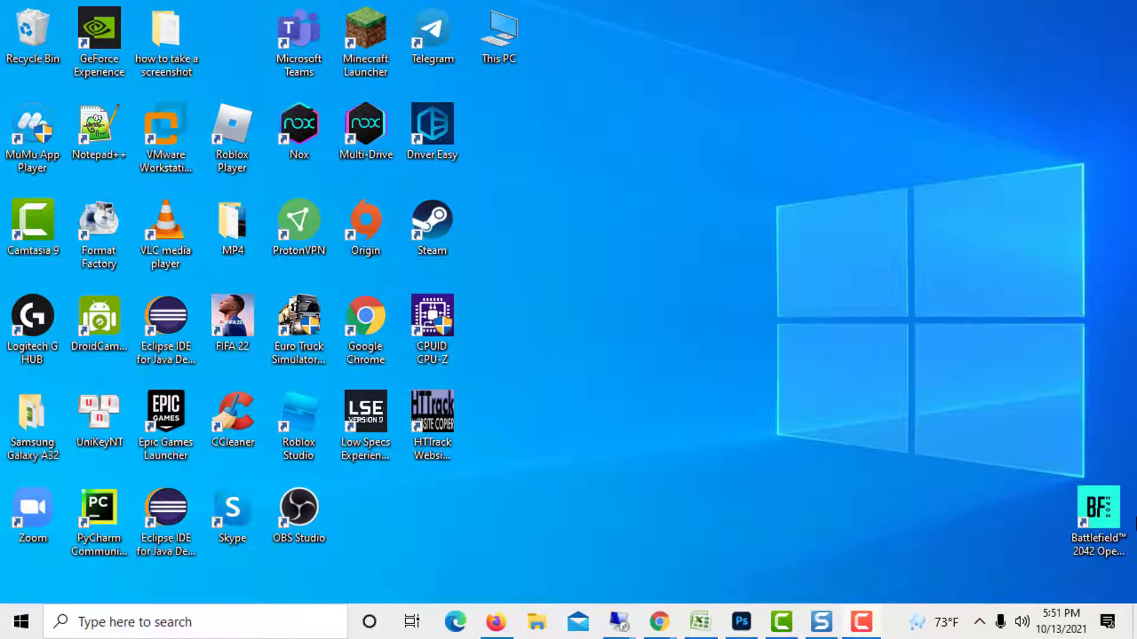
Run winver from the Win+R box to check the Windows version.
{"action": "key", "text": "super+r"}
{"action": "type", "text": "winver"}
{"action": "key", "text": "Return"}
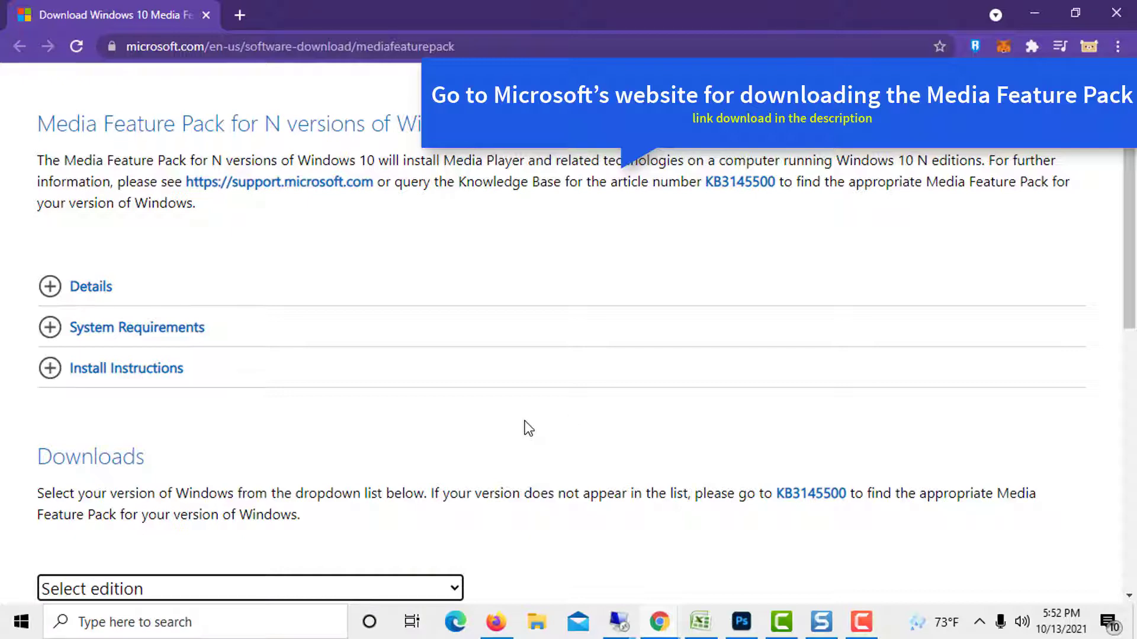
{"action": "scroll", "coordinate": [527, 429], "scroll_direction": "down", "scroll_amount": 5}
Choose Media Feature Pack Version 1903 (May 2019), download the 64-bit package, and show its options.
{"action": "left_click", "coordinate": [209, 232]}
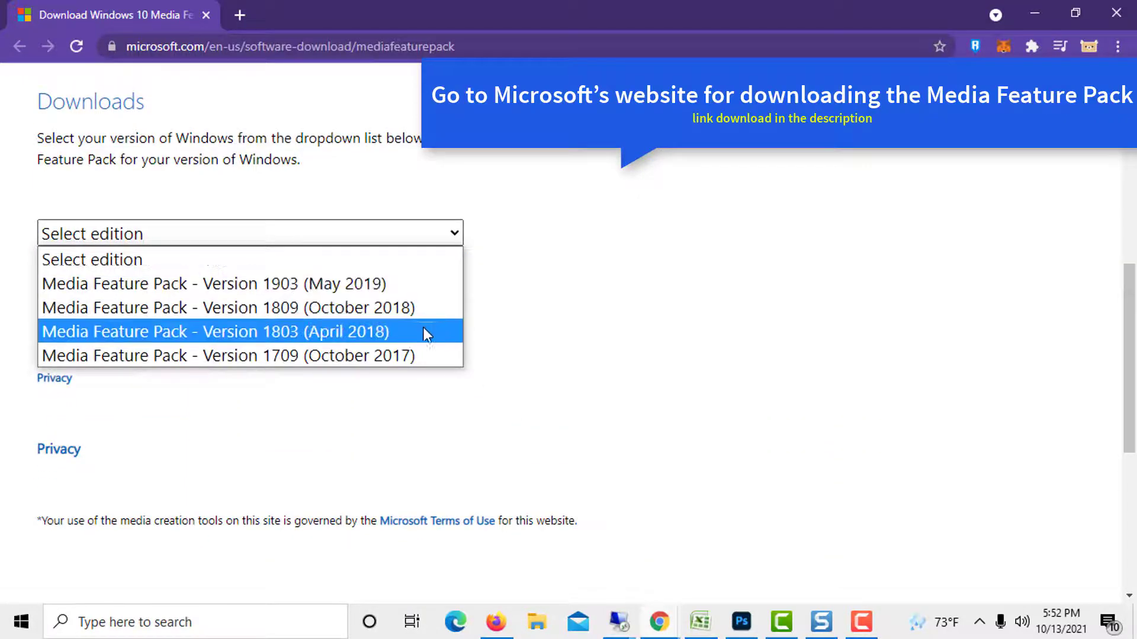
{"action": "left_click", "coordinate": [399, 284]}
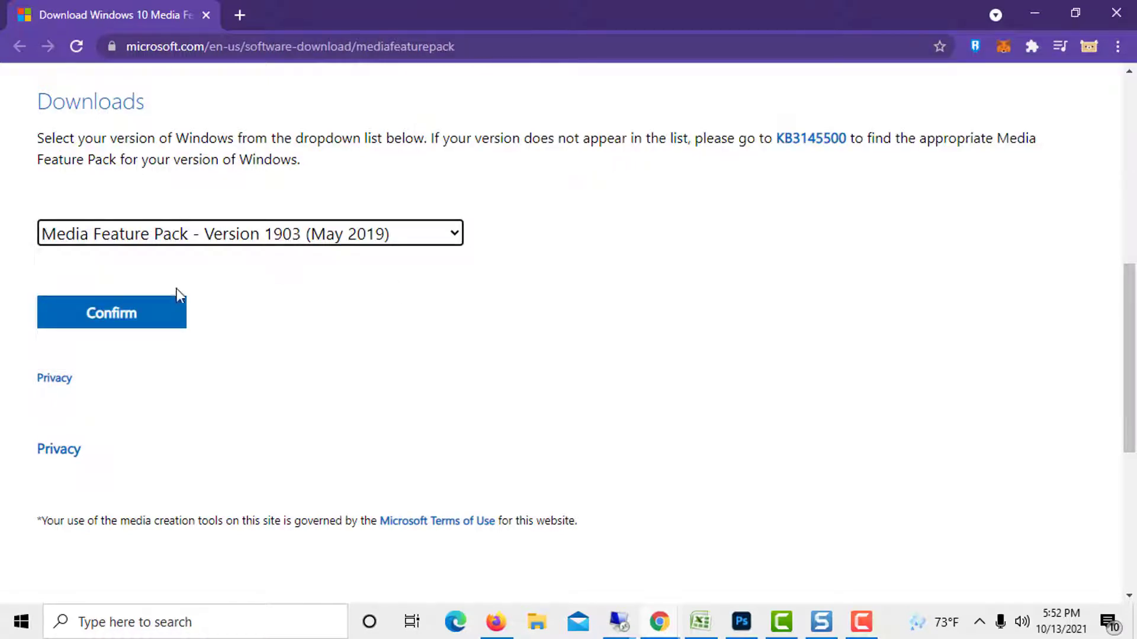
{"action": "left_click", "coordinate": [140, 313]}
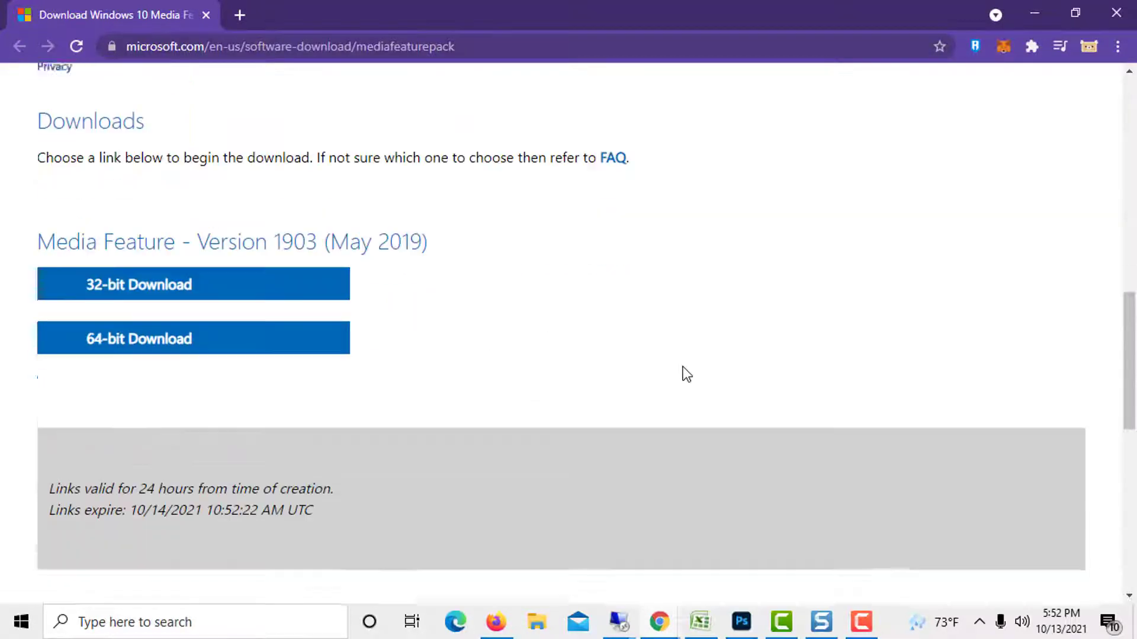
{"action": "scroll", "coordinate": [685, 374], "scroll_direction": "down", "scroll_amount": 1}
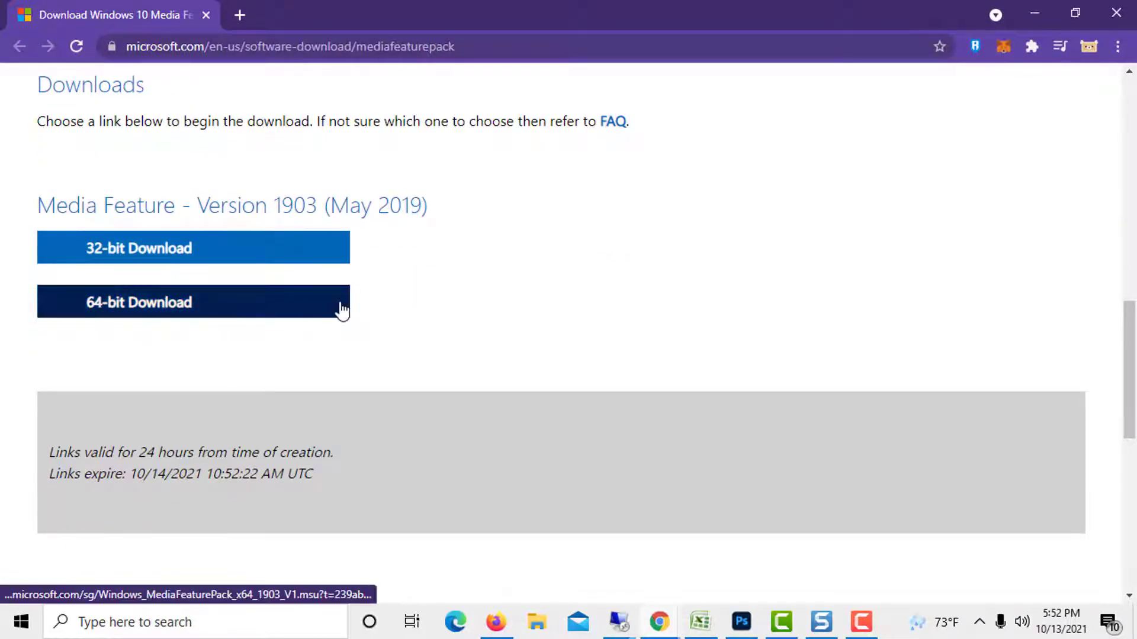
{"action": "left_click", "coordinate": [343, 308]}
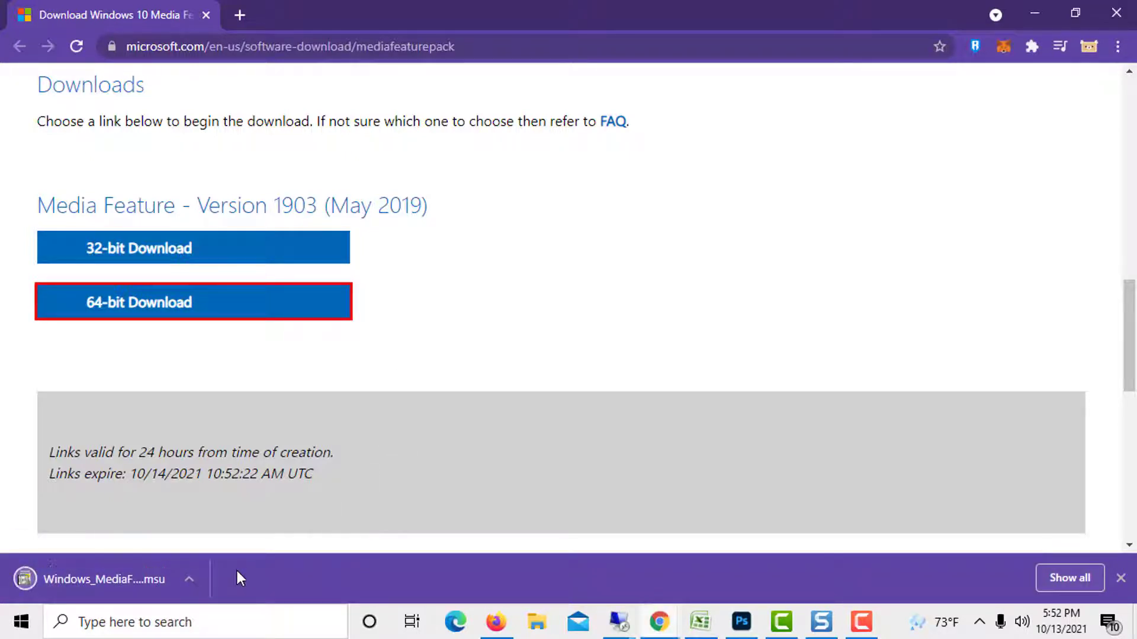
{"action": "left_click", "coordinate": [192, 580]}
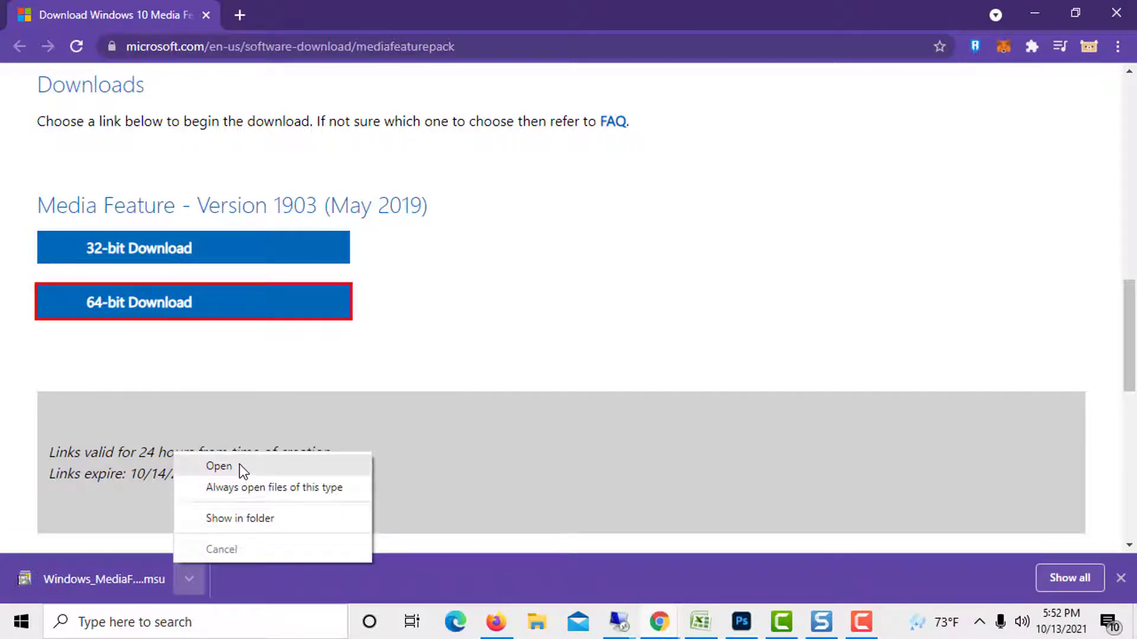
Open the downloaded Media Feature Pack .msu and allow it past the security warning.
{"action": "left_click", "coordinate": [219, 465]}
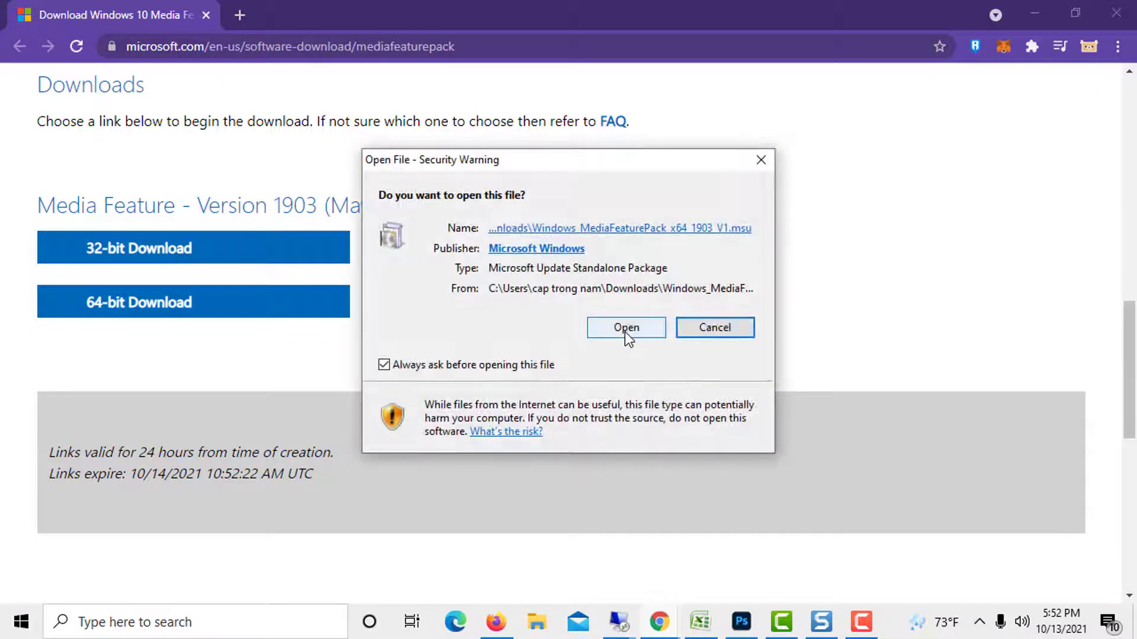
{"action": "left_click", "coordinate": [625, 327]}
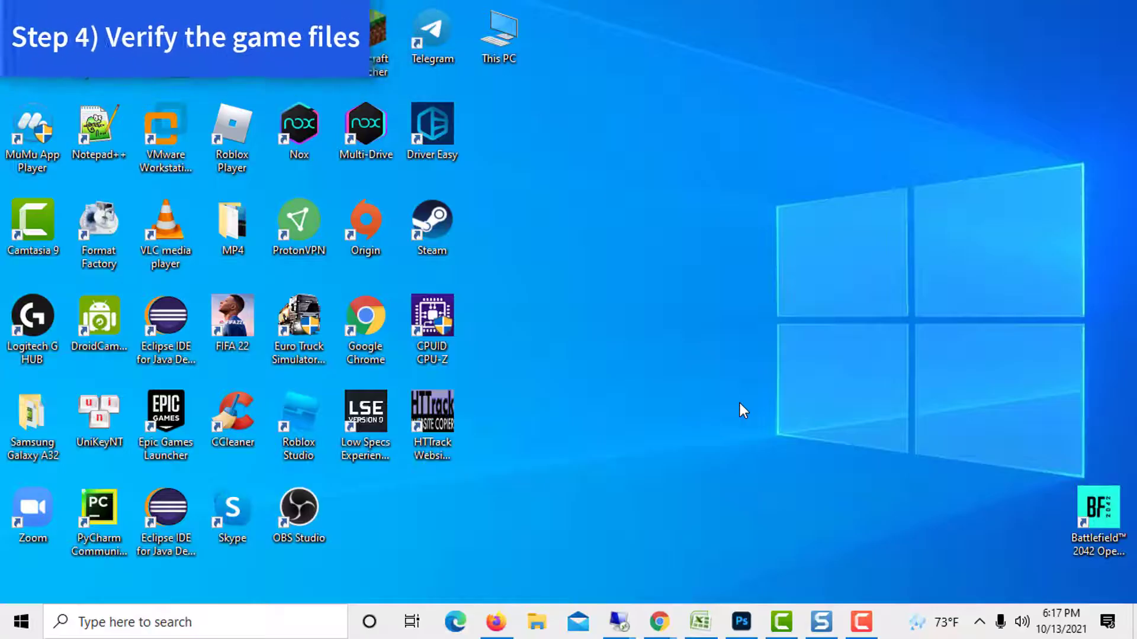
Launch Steam and open Battlefield 2042 Open Beta's properties from the library.
{"action": "double_click", "coordinate": [427, 233]}
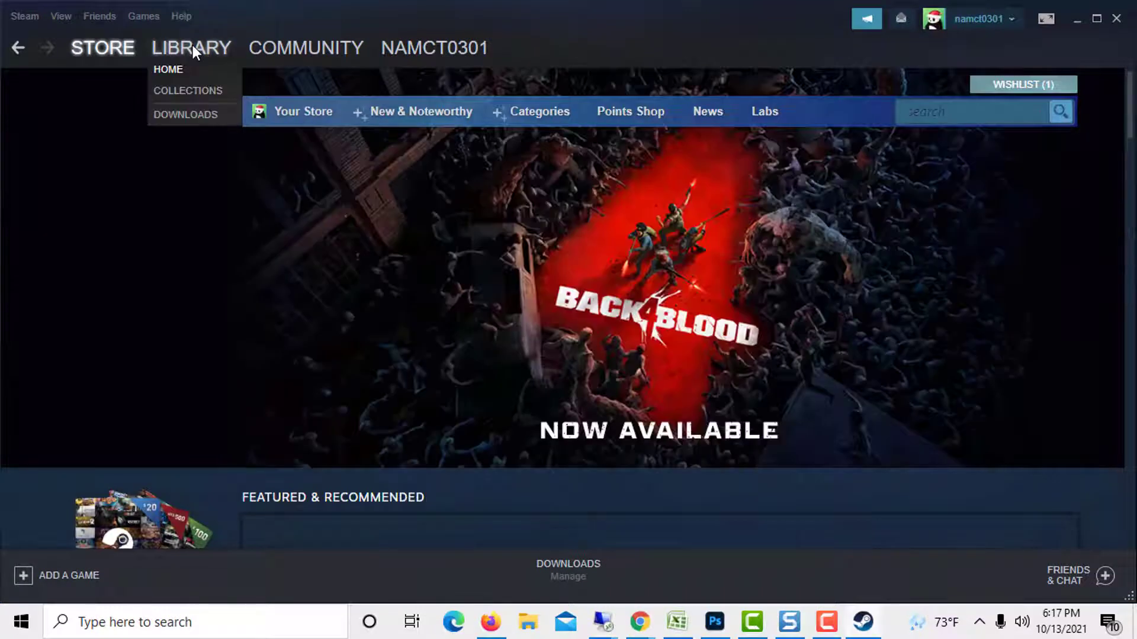
{"action": "left_click", "coordinate": [190, 47]}
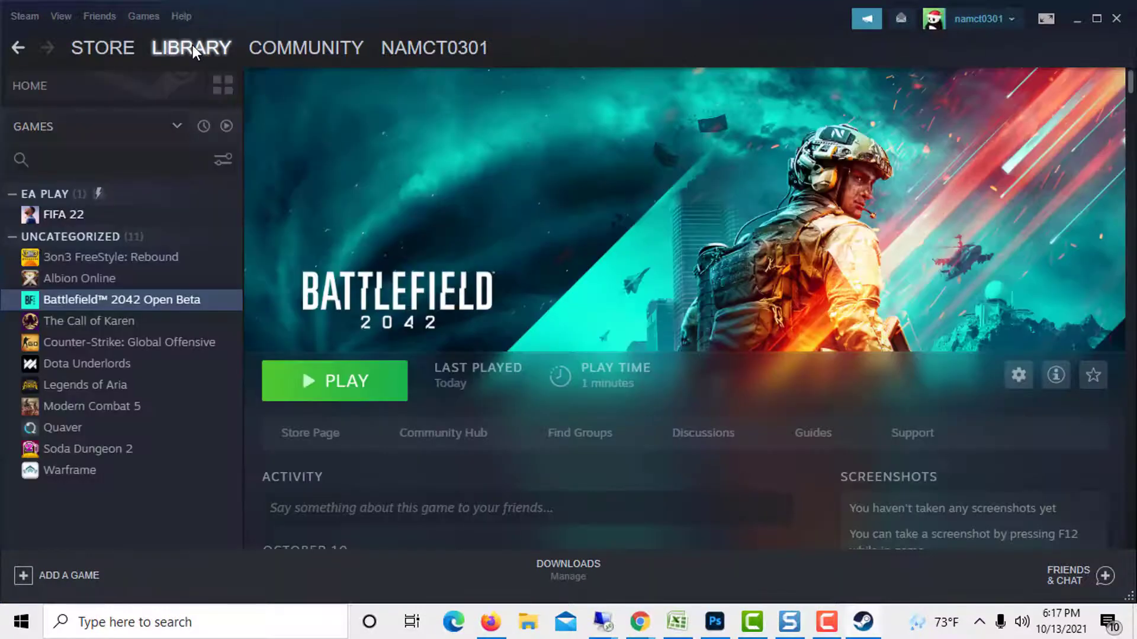
{"action": "right_click", "coordinate": [204, 302]}
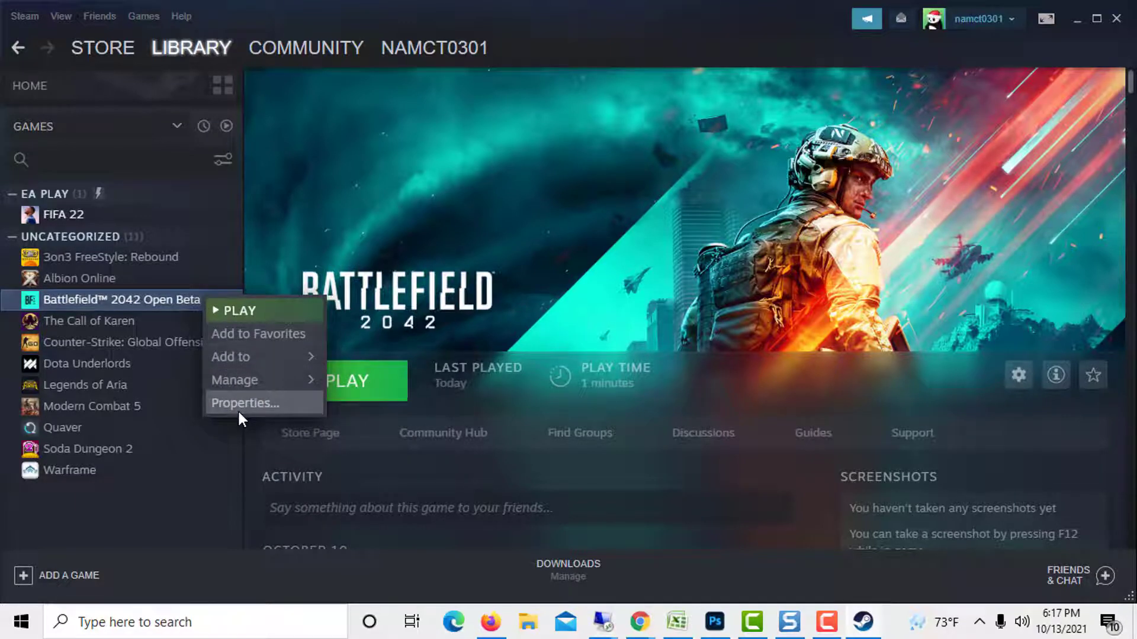
{"action": "left_click", "coordinate": [270, 405]}
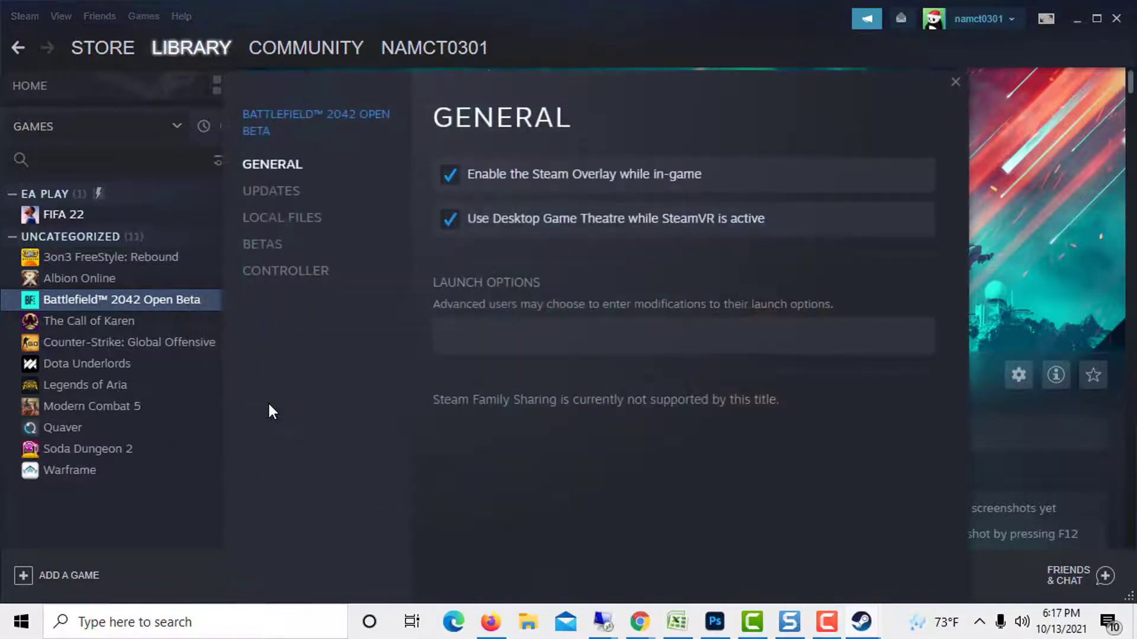
Verify the game files' integrity under Local Files, then open Device Manager from Win+X.
{"action": "left_click", "coordinate": [282, 218]}
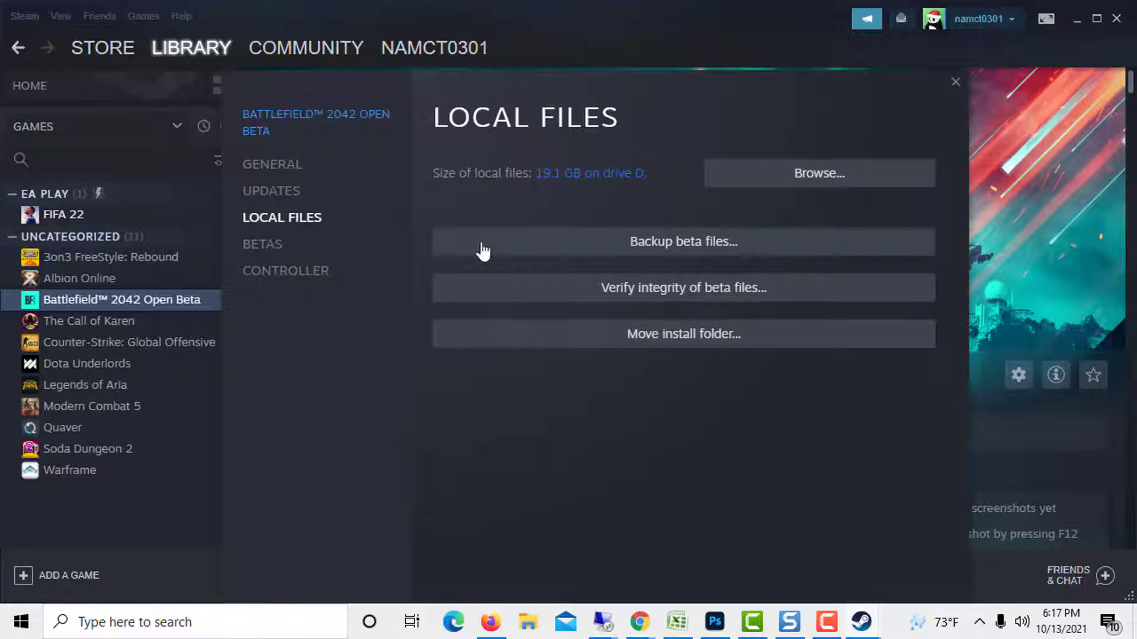
{"action": "left_click", "coordinate": [746, 293]}
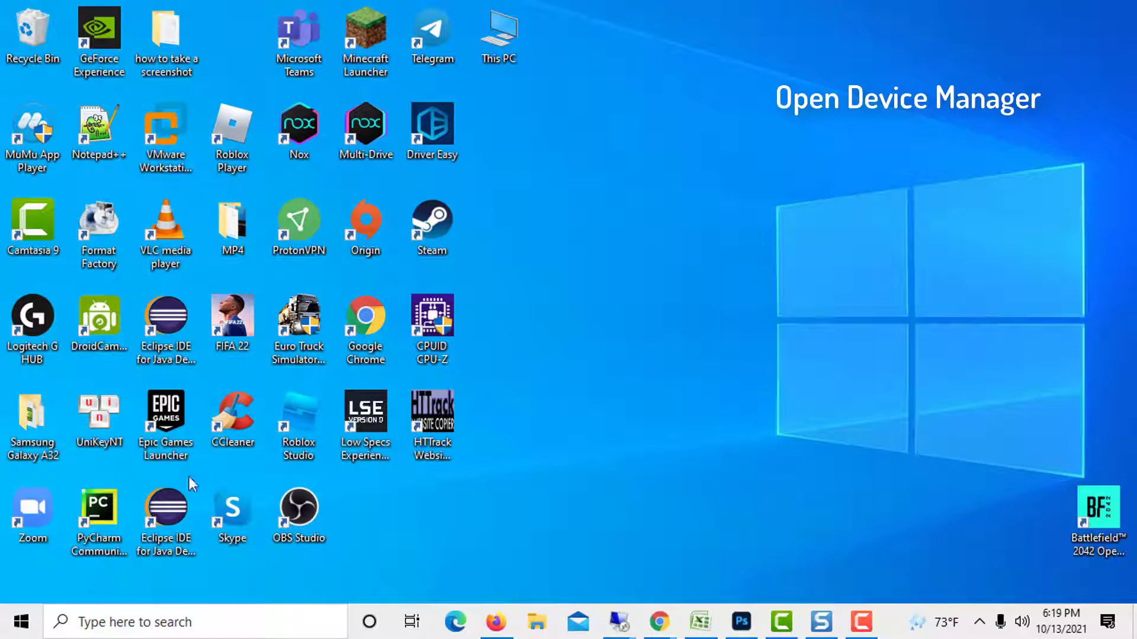
{"action": "right_click", "coordinate": [22, 622]}
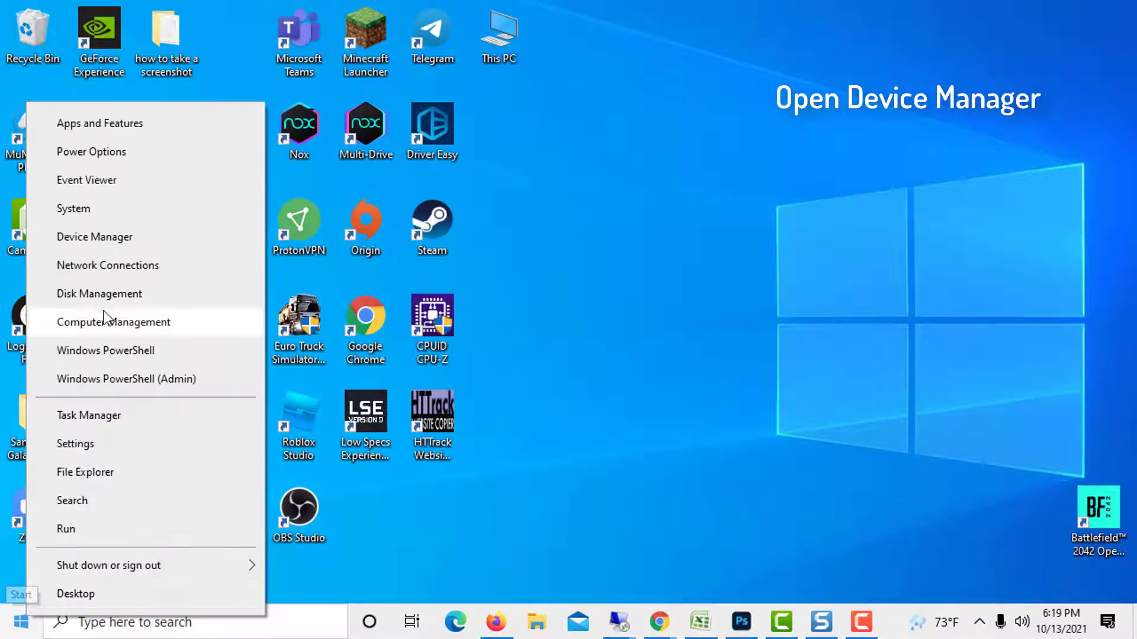
{"action": "left_click", "coordinate": [94, 237]}
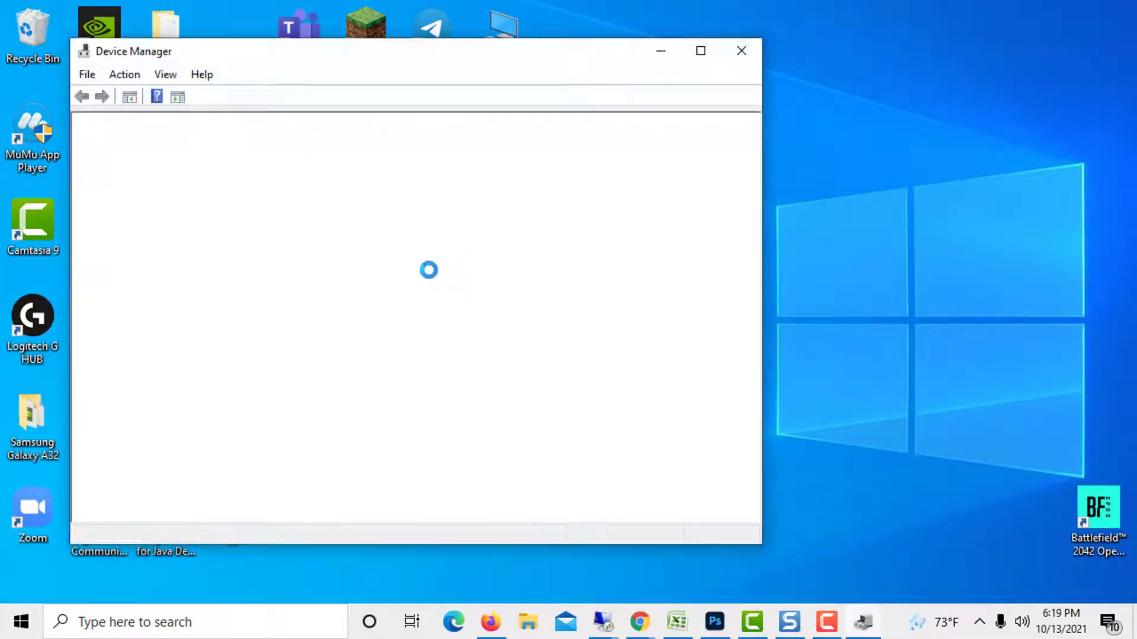
Remove the NVIDIA GeForce GTX 1070 Ti device listed under Display adapters.
{"action": "left_click", "coordinate": [166, 185]}
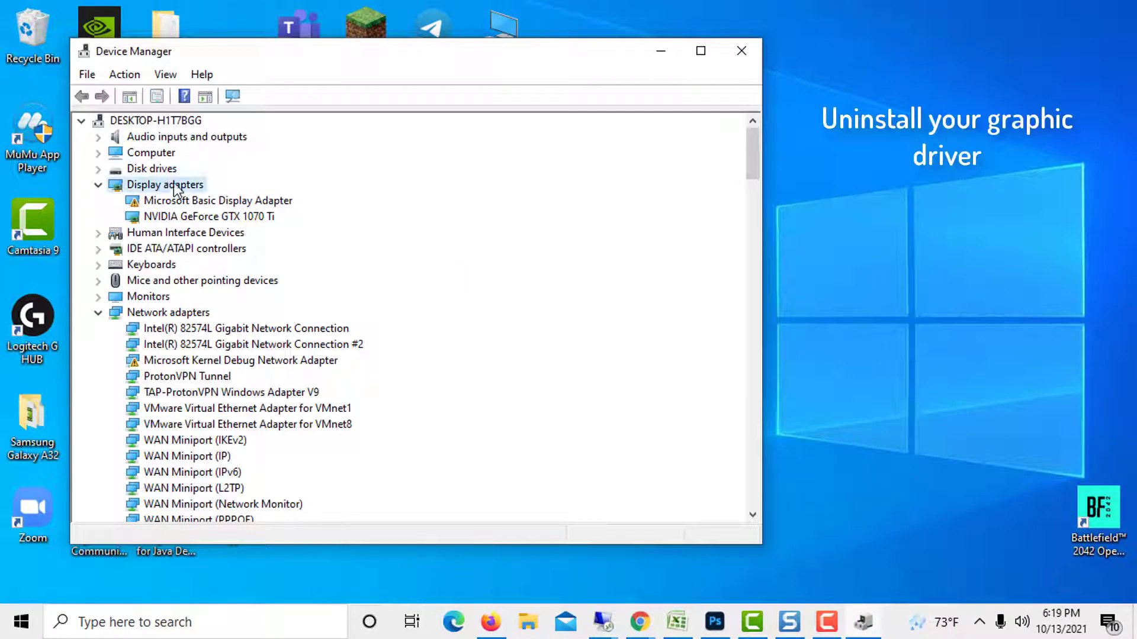
{"action": "left_click", "coordinate": [253, 216]}
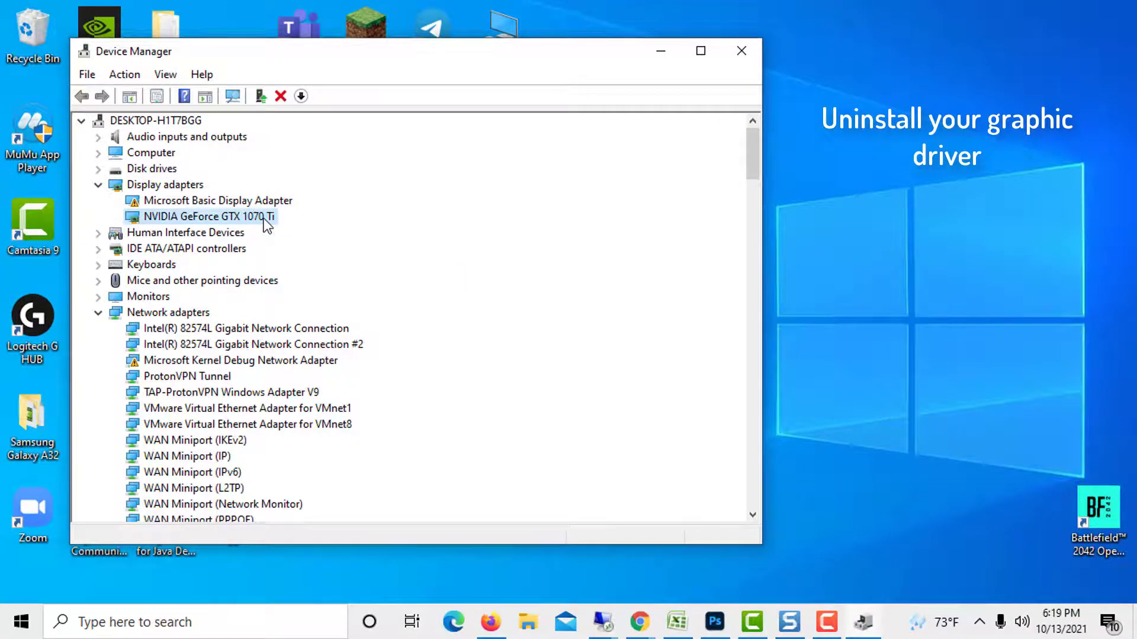
{"action": "right_click", "coordinate": [266, 226]}
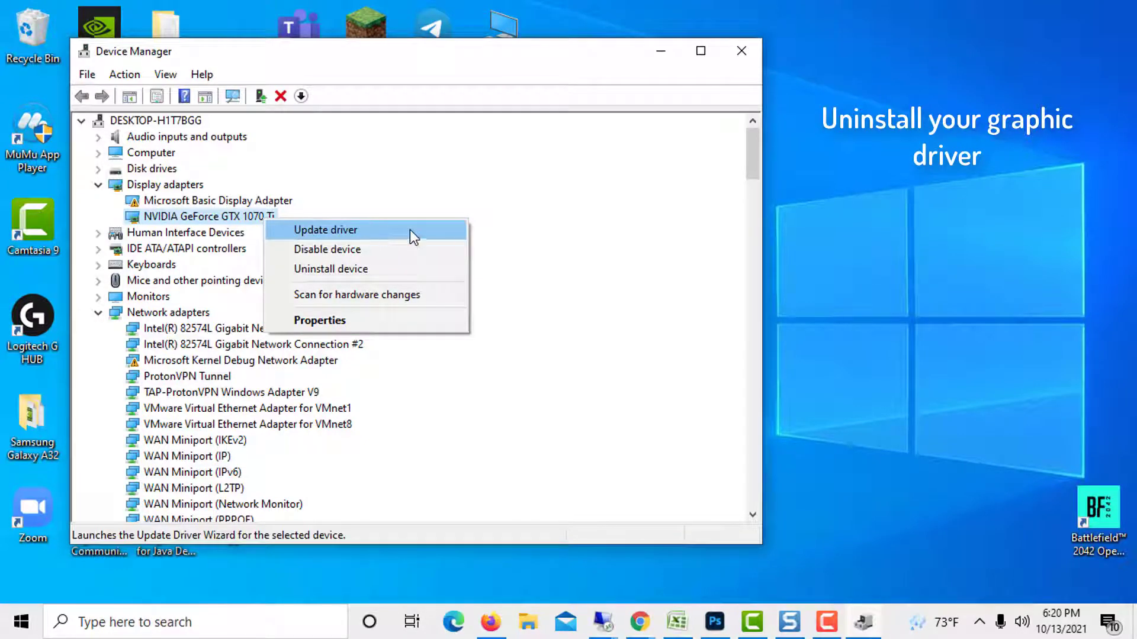
{"action": "left_click", "coordinate": [401, 269]}
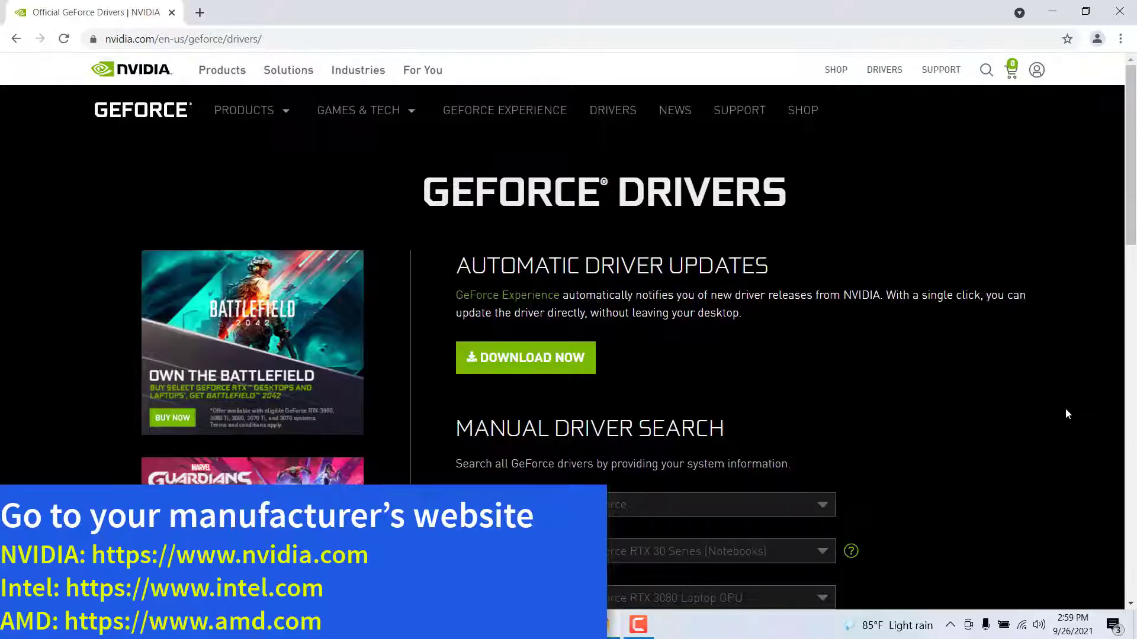
{"action": "scroll", "coordinate": [1067, 414], "scroll_direction": "down", "scroll_amount": 3}
{"action": "scroll", "coordinate": [1068, 414], "scroll_direction": "down", "scroll_amount": 2}
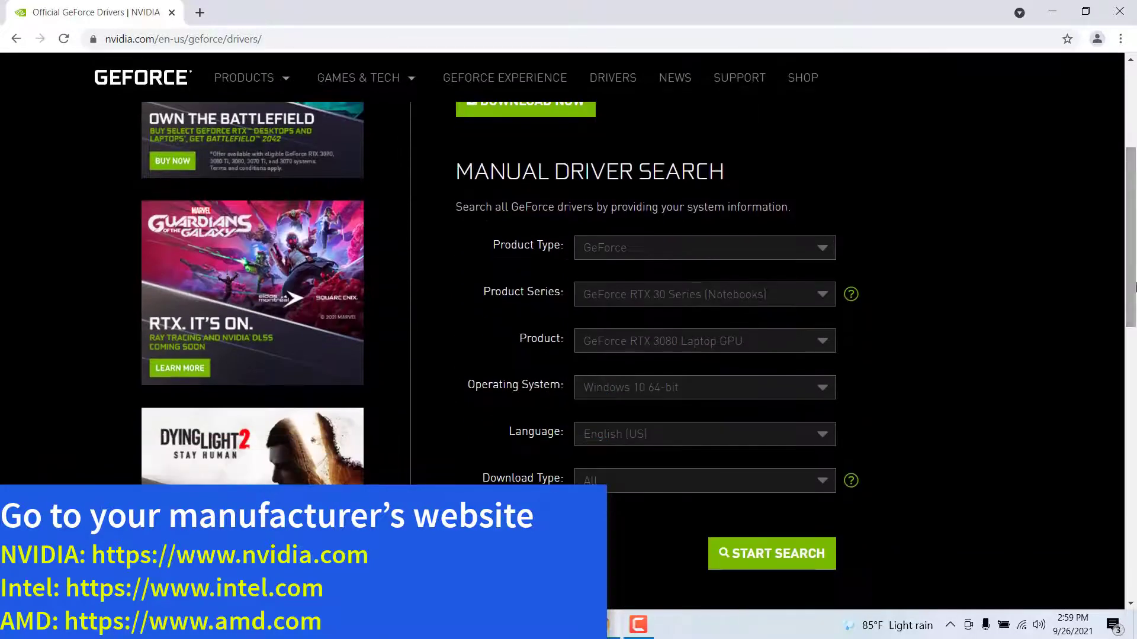
Select the GeForce 900M Series (Notebooks) product series and the GeForce 940MX product.
{"action": "left_click", "coordinate": [736, 247]}
{"action": "left_click", "coordinate": [605, 293]}
{"action": "left_click", "coordinate": [762, 293]}
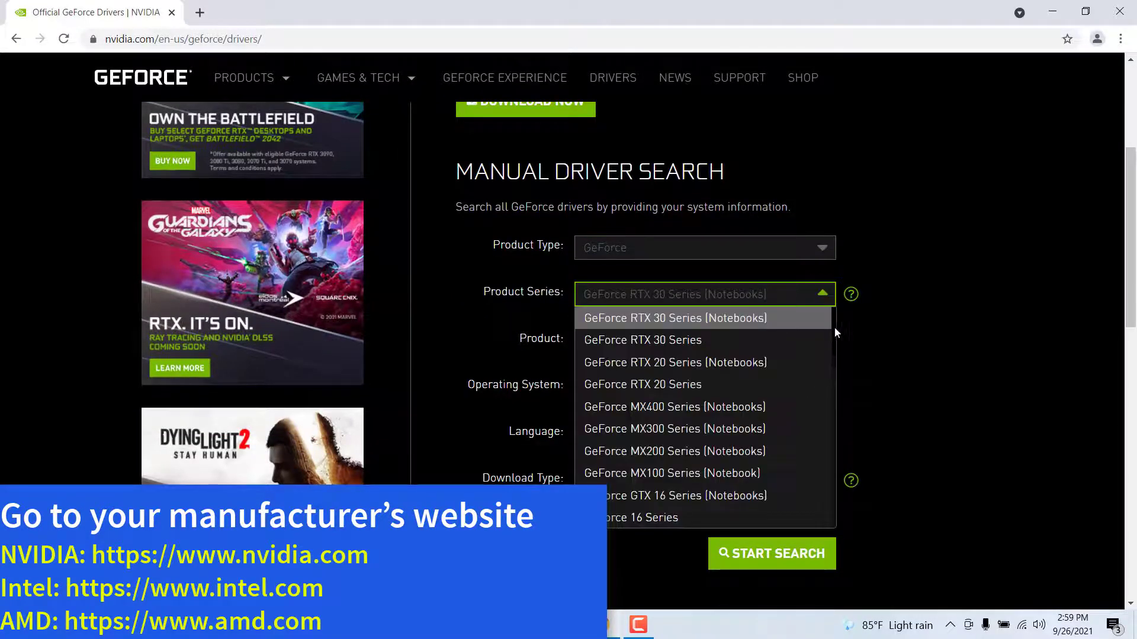
{"action": "scroll", "coordinate": [793, 382], "scroll_direction": "down", "scroll_amount": 3}
{"action": "left_click", "coordinate": [793, 412]}
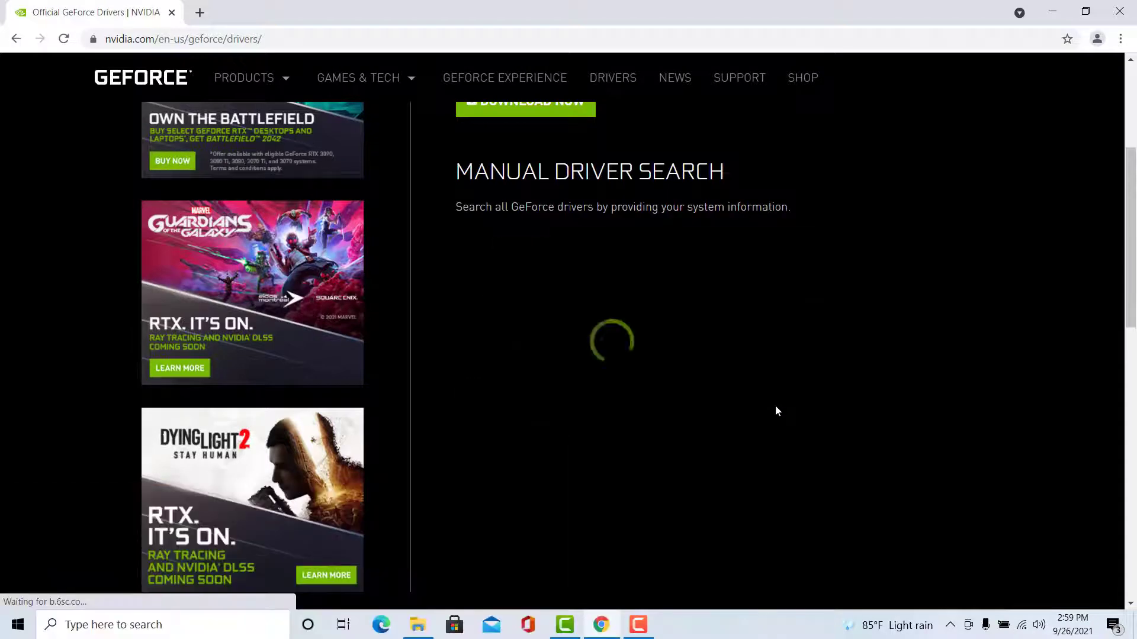
{"action": "left_click", "coordinate": [704, 339]}
{"action": "left_click", "coordinate": [682, 525]}
Choose Windows 10 64-bit, English (US) and download type All, then start the search.
{"action": "left_click", "coordinate": [720, 386]}
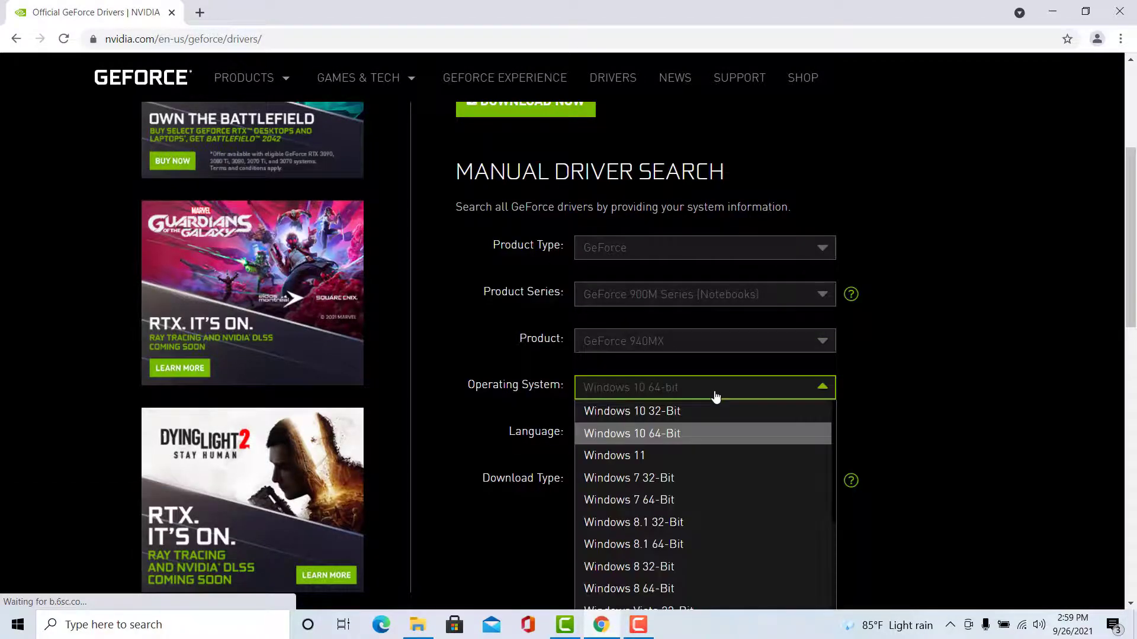
{"action": "left_click", "coordinate": [701, 434]}
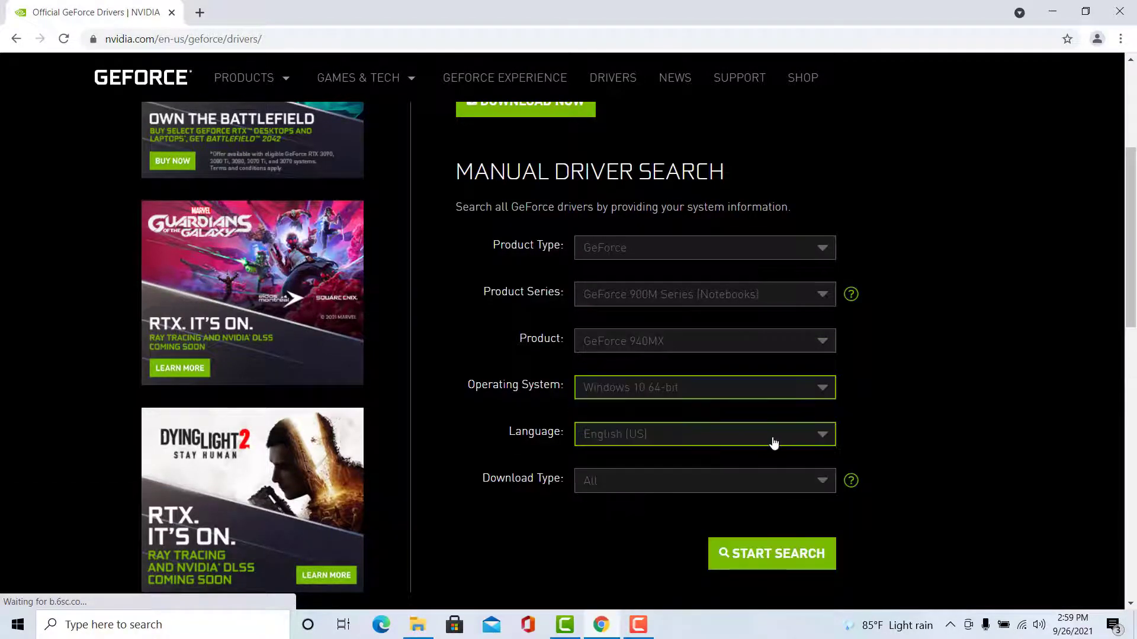
{"action": "left_click", "coordinate": [768, 434]}
{"action": "left_click", "coordinate": [728, 456]}
{"action": "left_click", "coordinate": [803, 480]}
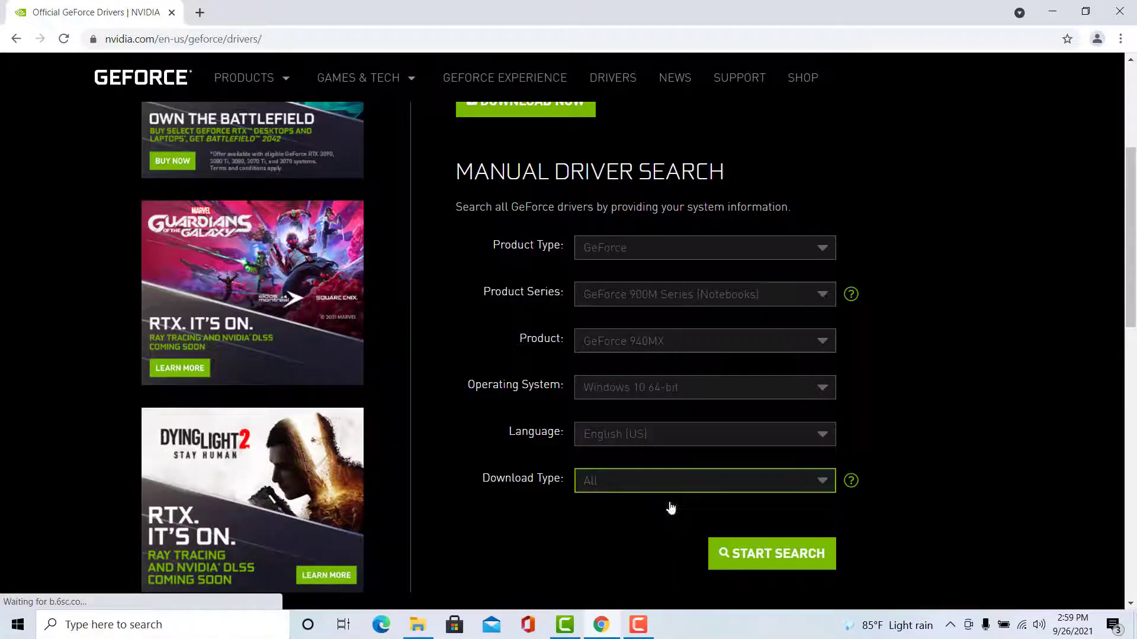
{"action": "left_click", "coordinate": [671, 506]}
{"action": "left_click", "coordinate": [812, 560]}
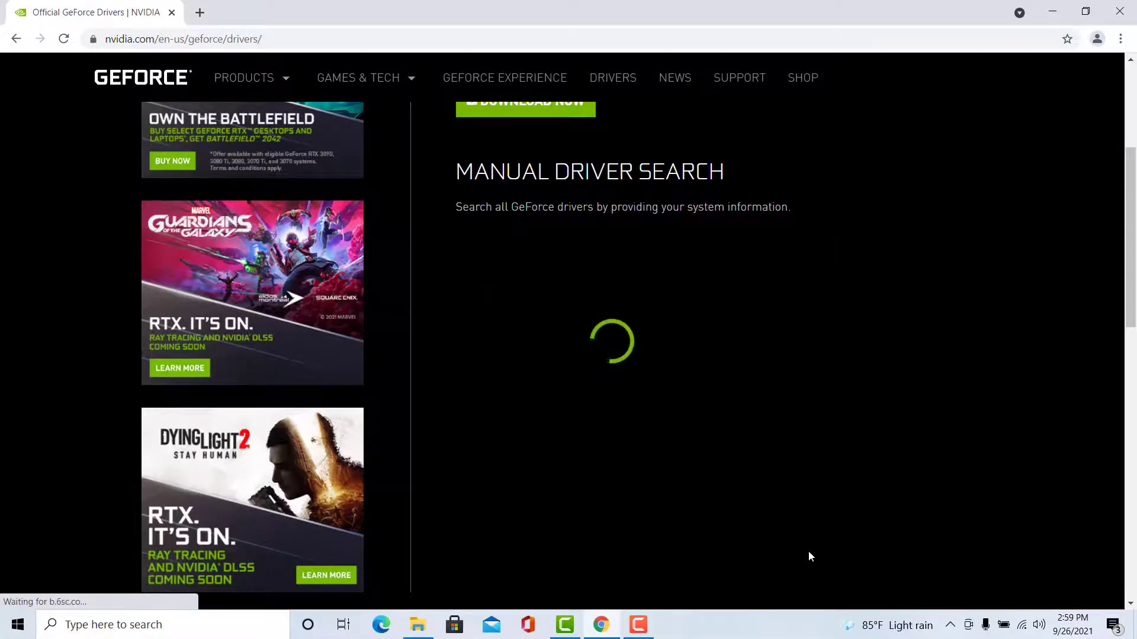